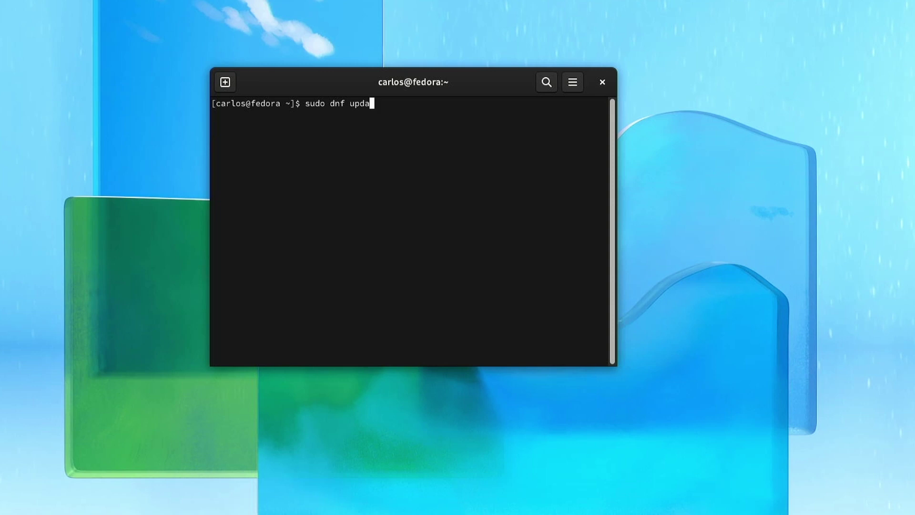
# Update the system packages with sudo dnf update, entering the account password and accepting the transaction with s.
pyautogui.press('Return')
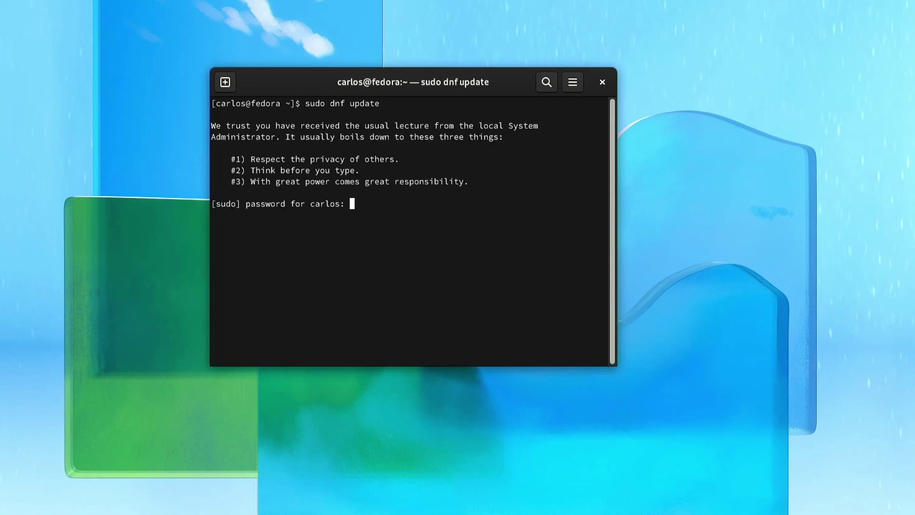
pyautogui.press('Return')
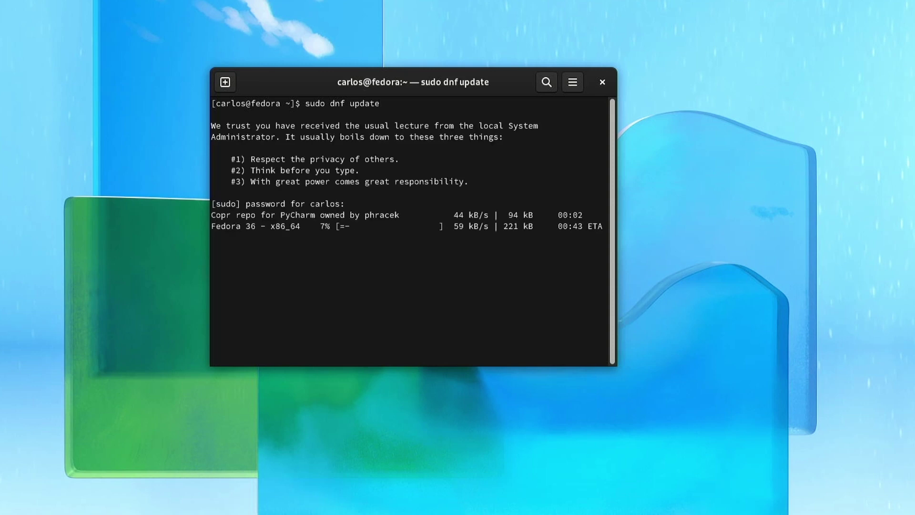
pyautogui.hotkey('ctrl', '+')
pyautogui.hotkey('ctrl', '+')
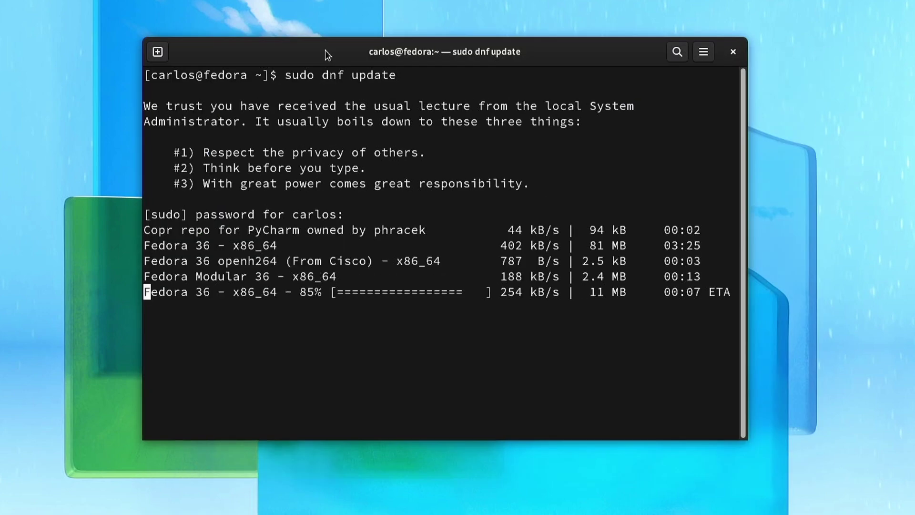
pyautogui.write('s')
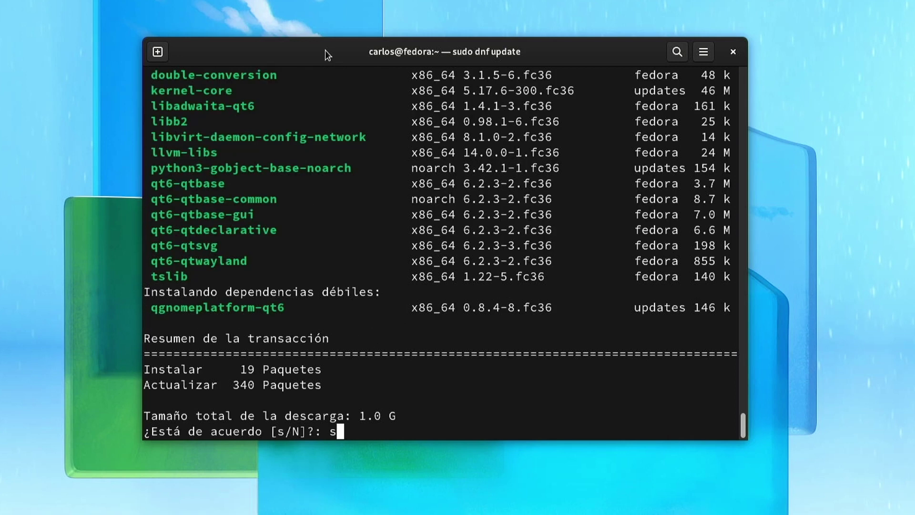
pyautogui.press('Return')
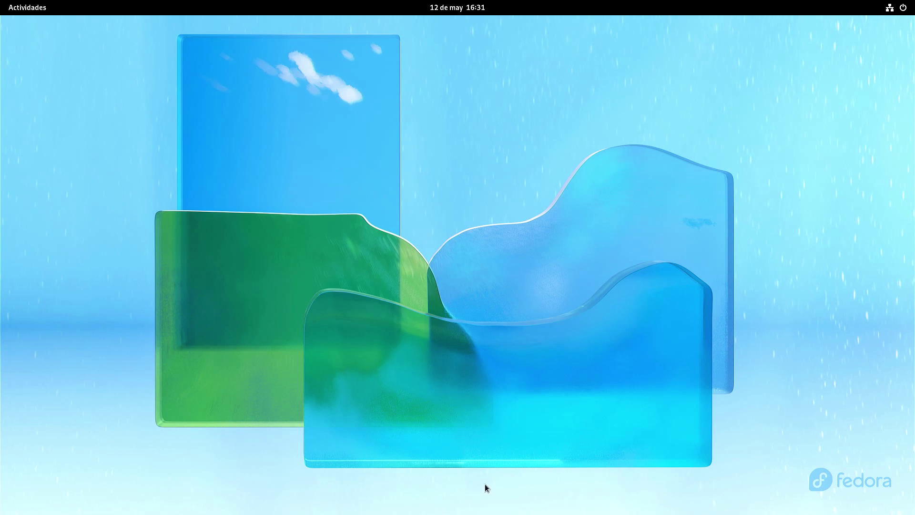
# Show all applications and move Contactos ahead of Meteorología in the application grid.
pyautogui.click(29, 9)
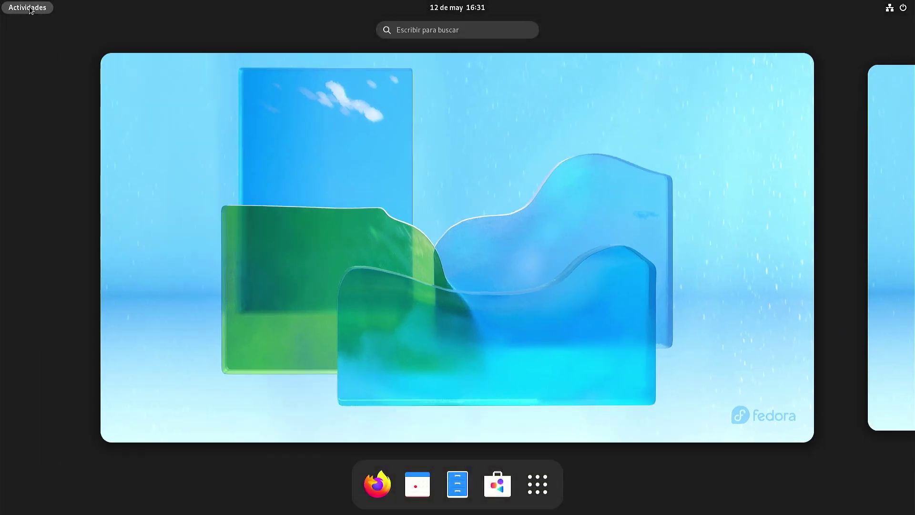
pyautogui.click(537, 485)
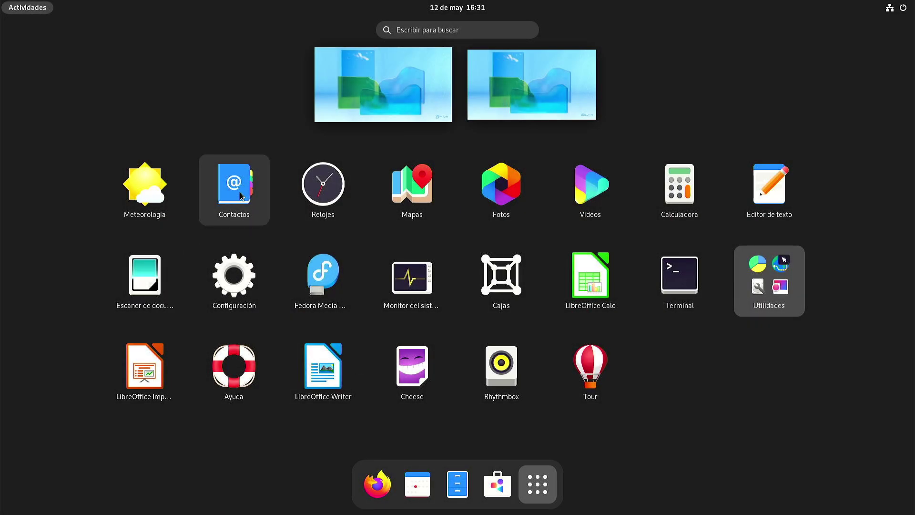
pyautogui.moveTo(223, 211); pyautogui.dragTo(120, 193)
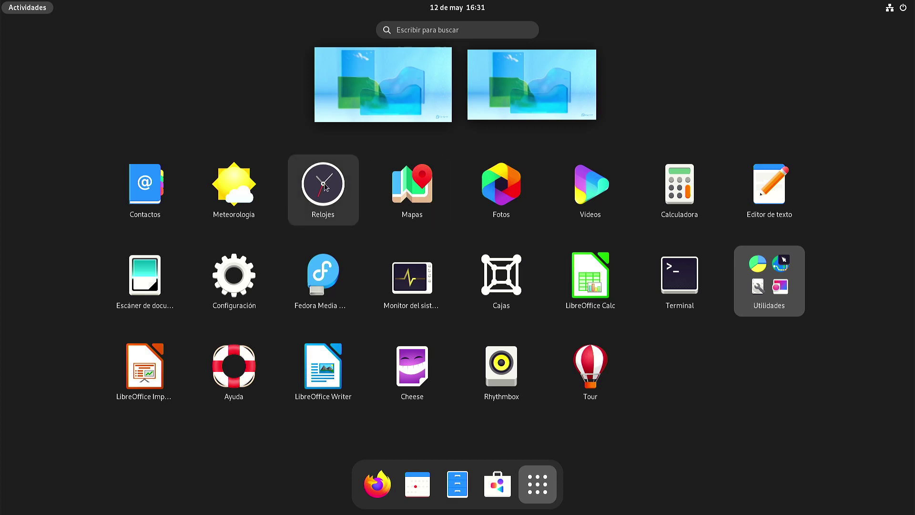
# Launch Relojes in the first workspace and Calculadora in the second, and go to the Relojes workspace.
pyautogui.moveTo(326, 186); pyautogui.dragTo(347, 102)
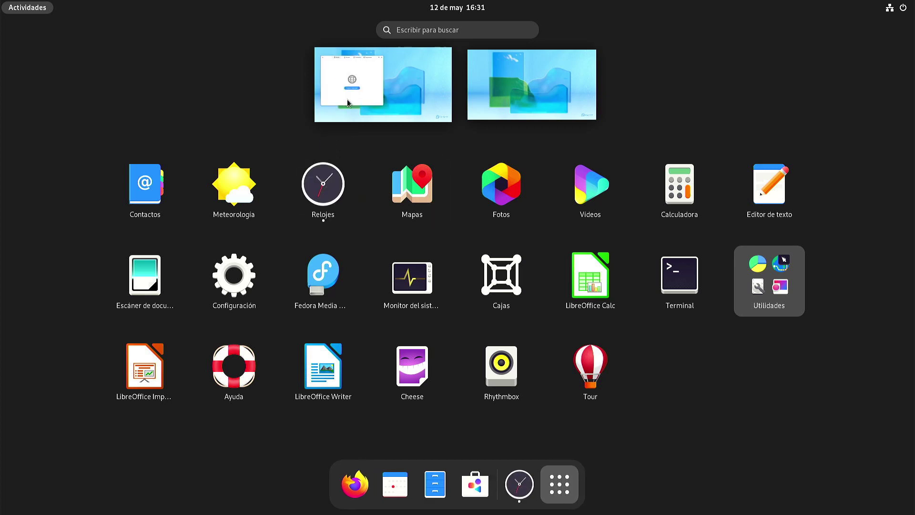
pyautogui.moveTo(679, 186); pyautogui.dragTo(529, 88)
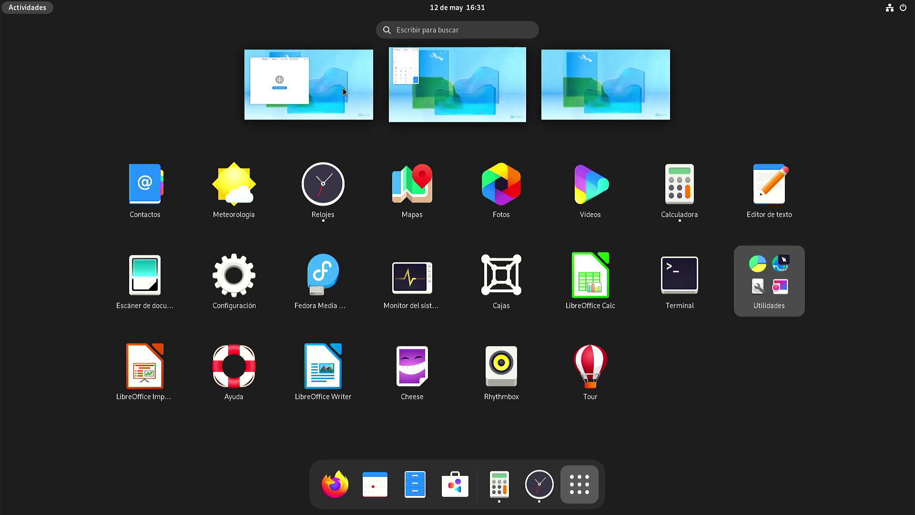
pyautogui.click(343, 88)
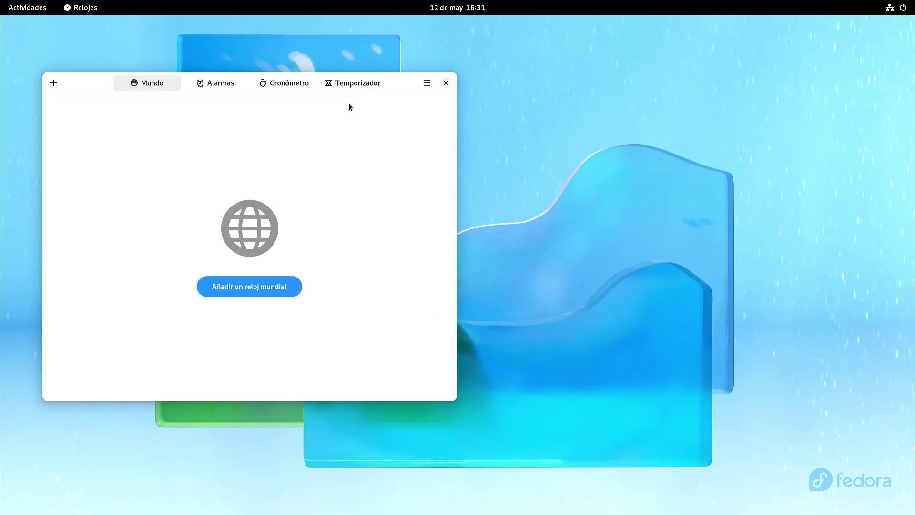
# Switch to the Calculadora workspace in the activities overview and return to the one with Relojes.
pyautogui.press('super')
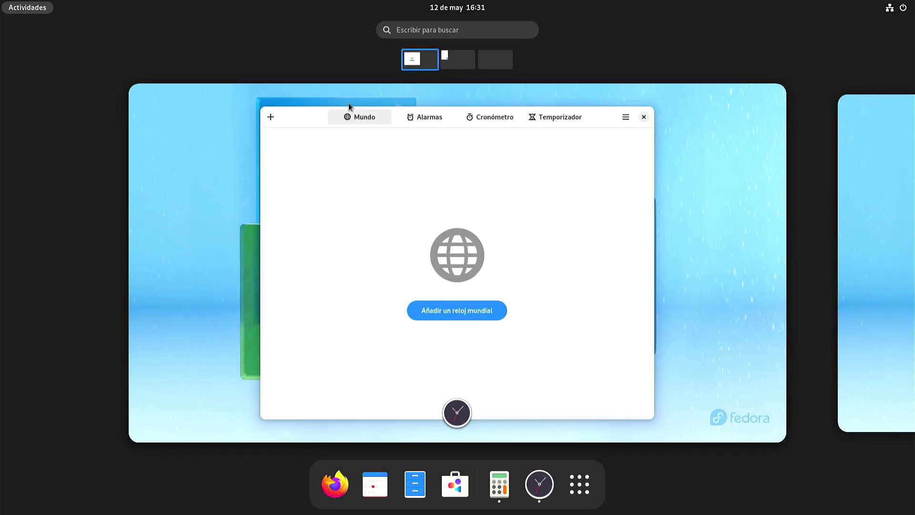
pyautogui.moveTo(643, 123)
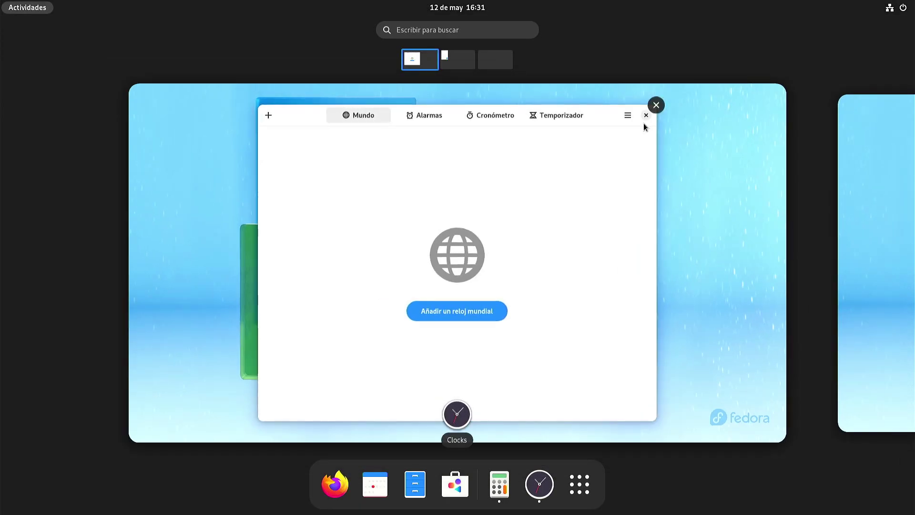
pyautogui.click(867, 228)
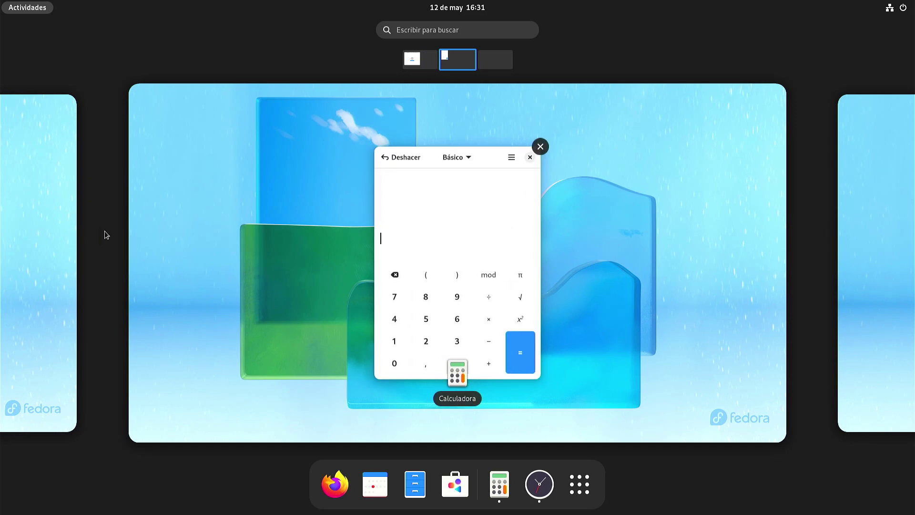
pyautogui.click(59, 231)
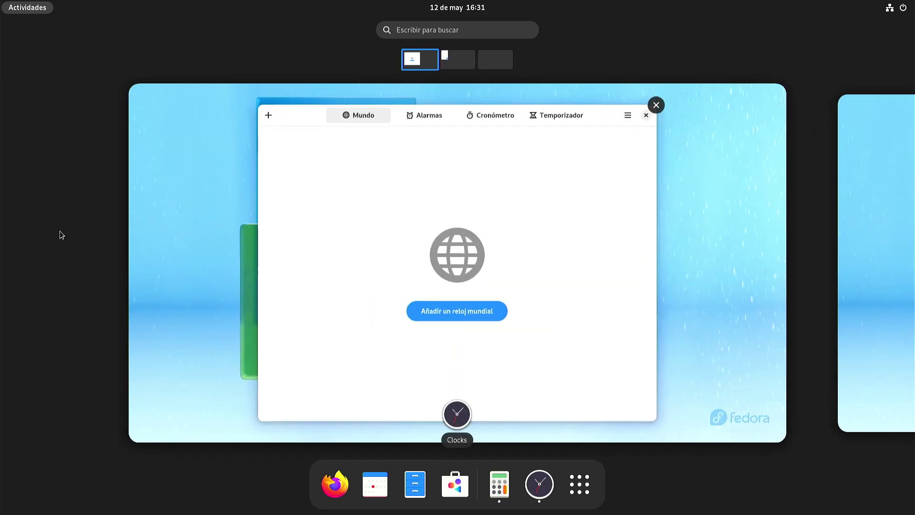
# Pin Terminal to the dash between the file manager and the software store.
pyautogui.click(579, 484)
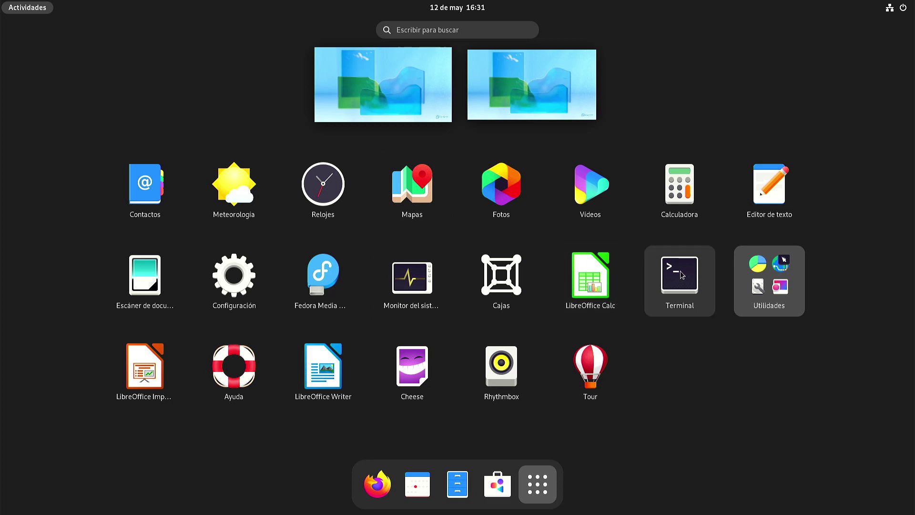
pyautogui.moveTo(682, 275); pyautogui.dragTo(479, 497)
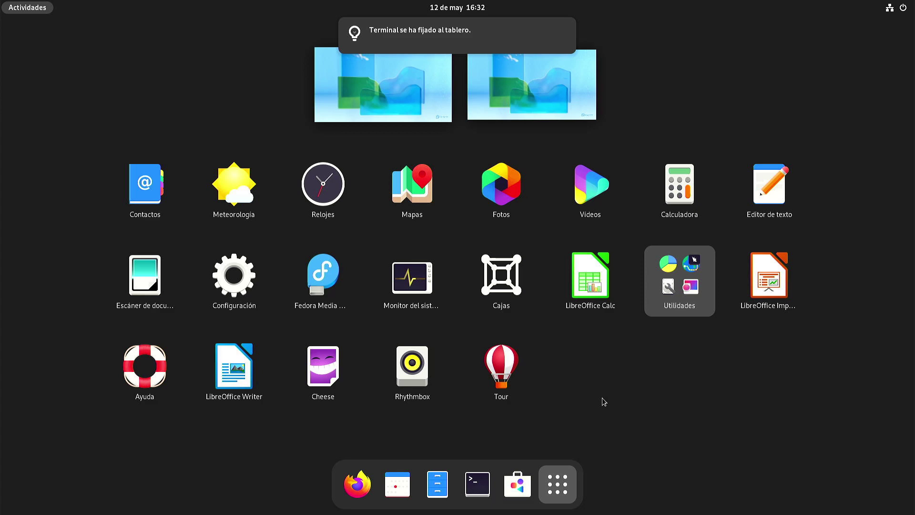
# In the appearance settings, try the turquoise and purple geometric wallpaper in both styles, set the style to Oscuro, and close the settings.
pyautogui.click(227, 266)
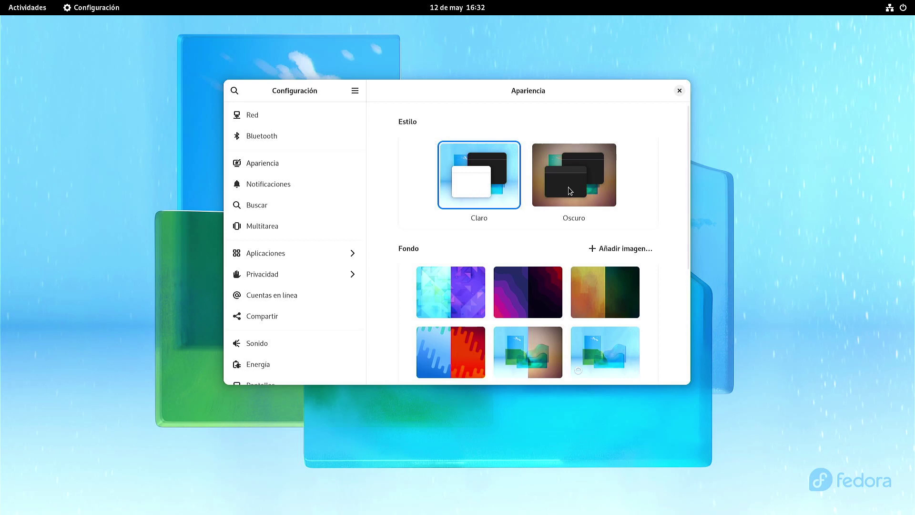
pyautogui.click(570, 191)
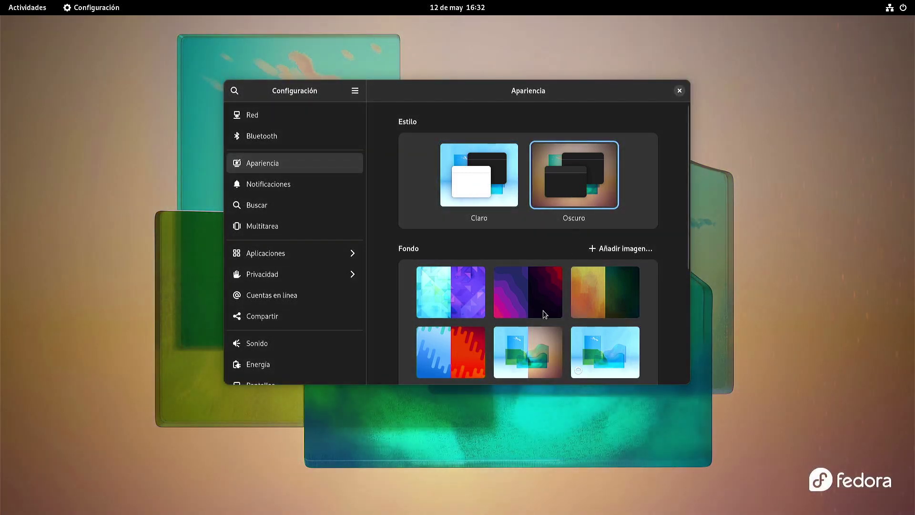
pyautogui.click(450, 290)
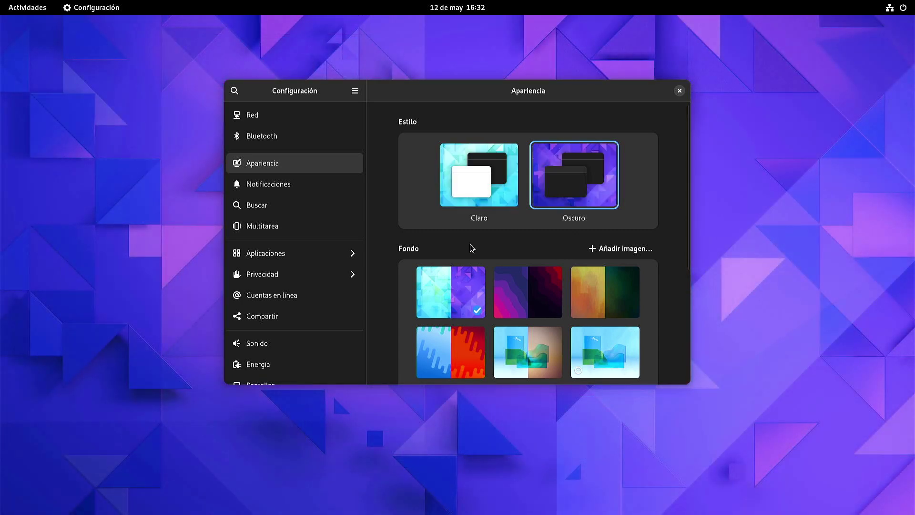
pyautogui.click(472, 187)
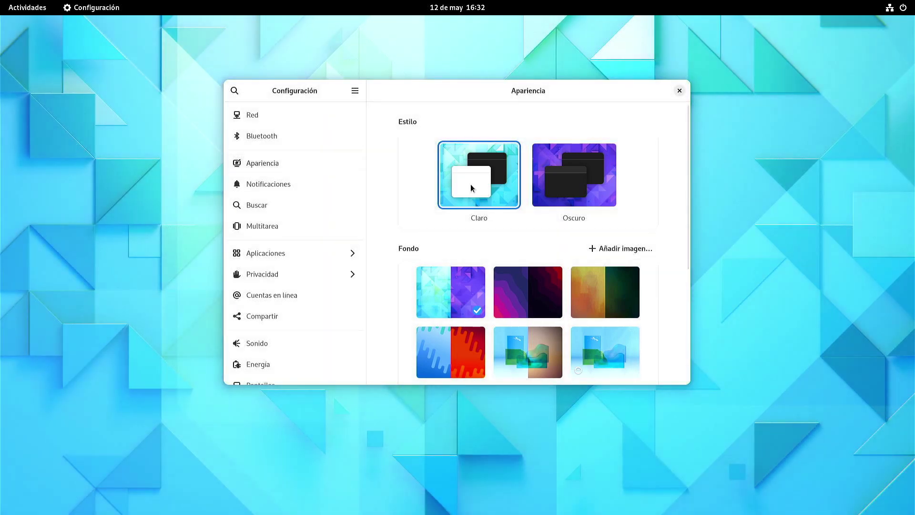
pyautogui.click(562, 179)
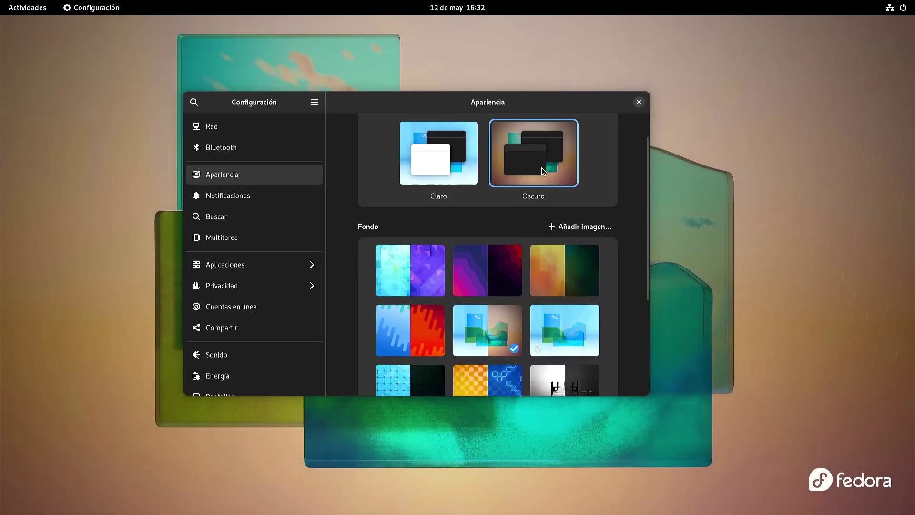
pyautogui.click(639, 103)
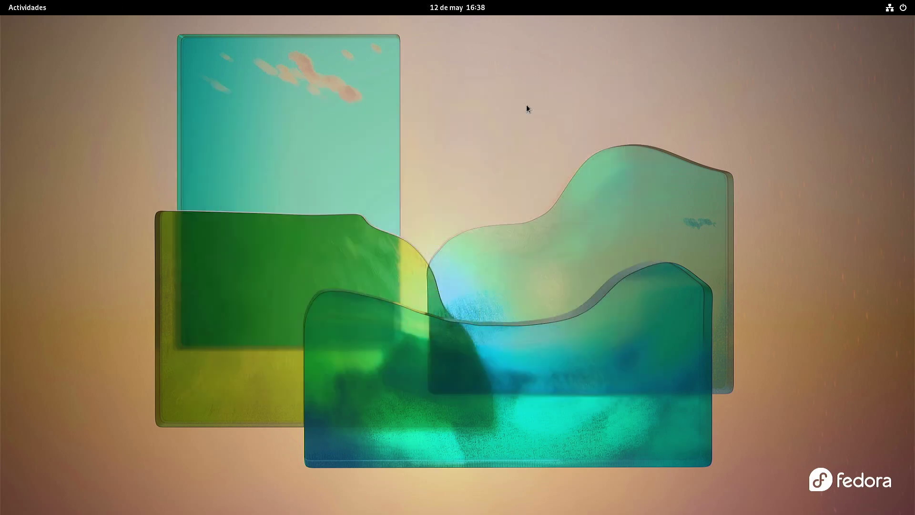
# Open Configuración and examine the hardware and operating system details under Acerca de, and close the window.
pyautogui.press('super')
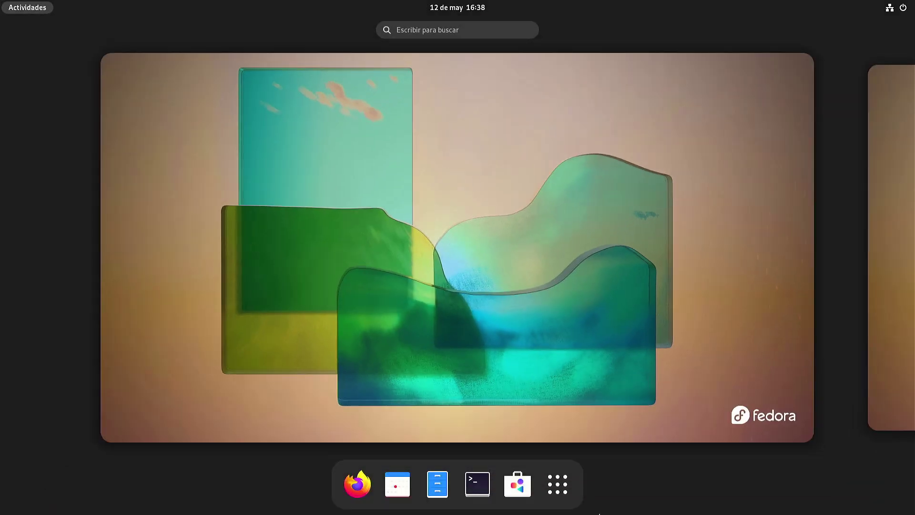
pyautogui.click(557, 484)
pyautogui.click(236, 263)
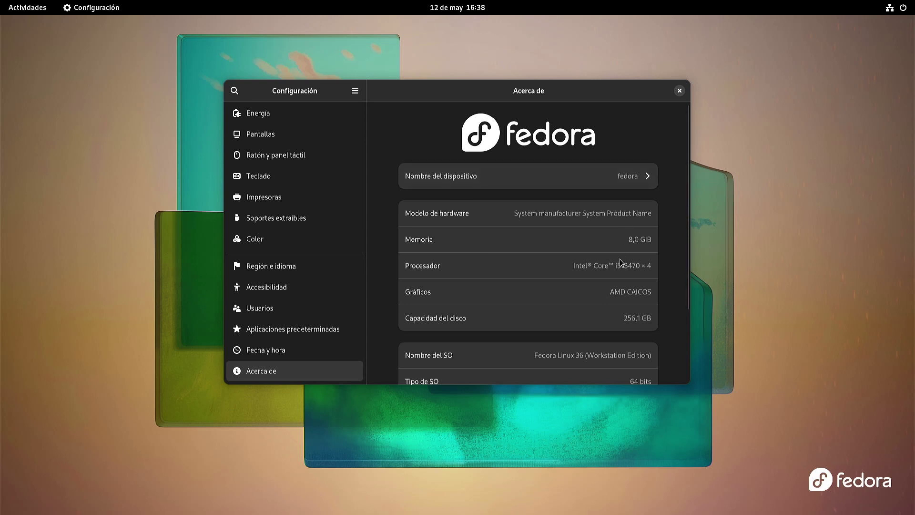
pyautogui.scroll(-1, 619, 259)
pyautogui.scroll(-1, 619, 259)
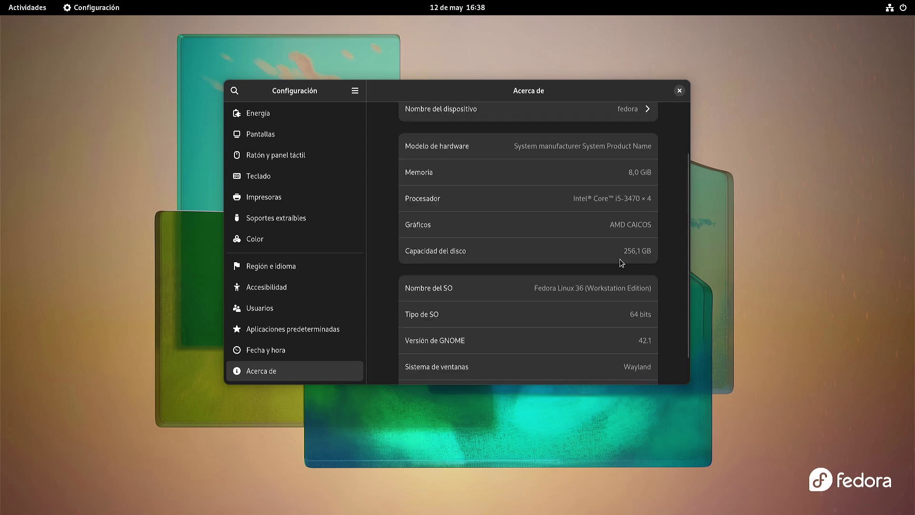
pyautogui.scroll(-1, 619, 261)
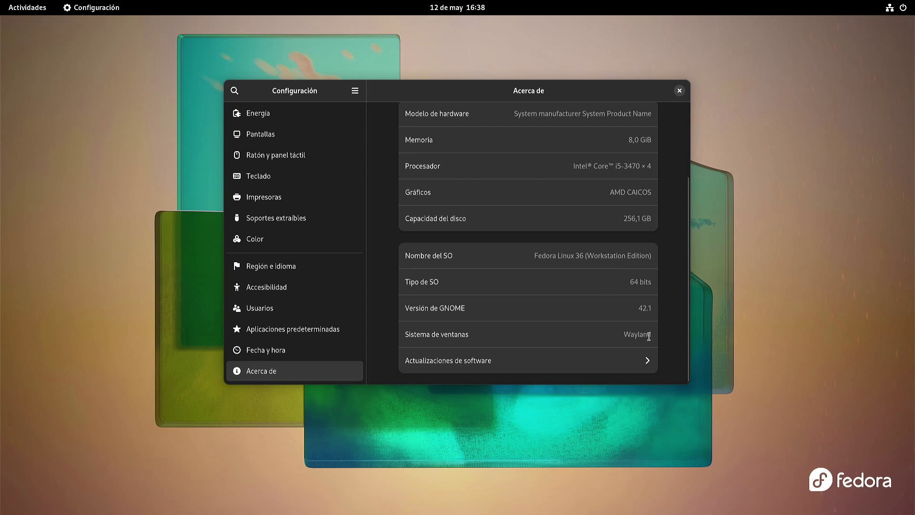
pyautogui.scroll(3, 648, 334)
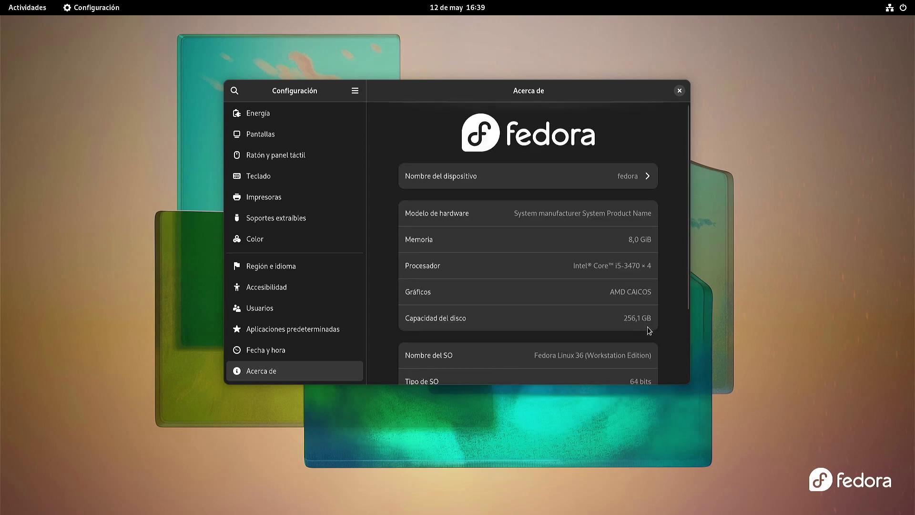
pyautogui.click(680, 90)
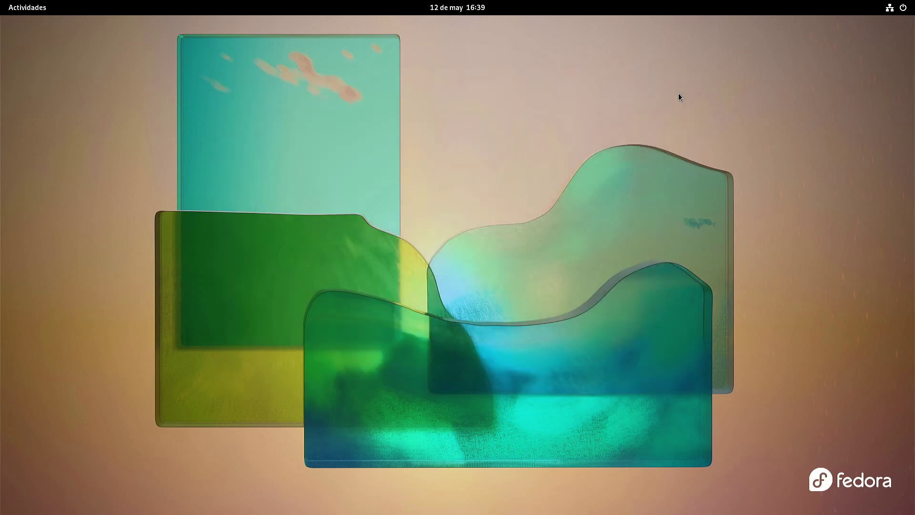
# Open a terminal, run top to check the memory usage, and quit it.
pyautogui.press('super')
pyautogui.click(478, 484)
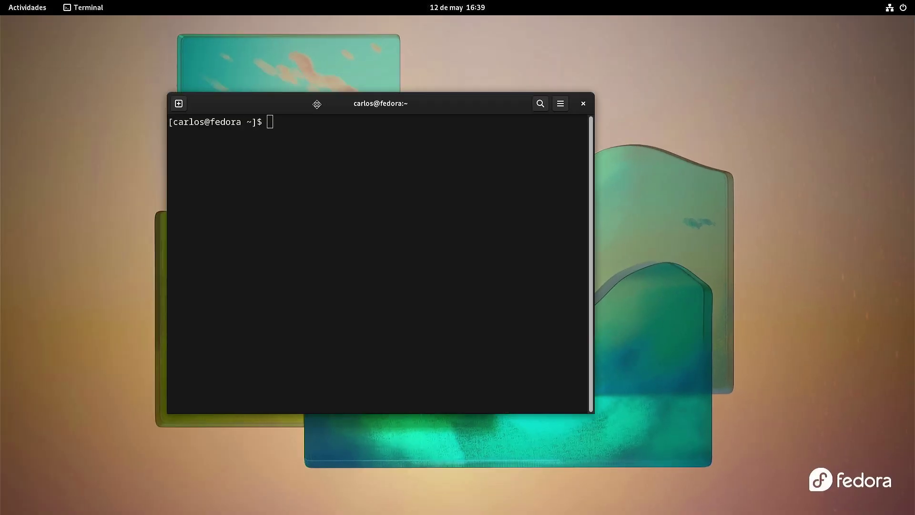
pyautogui.write('top')
pyautogui.press('Return')
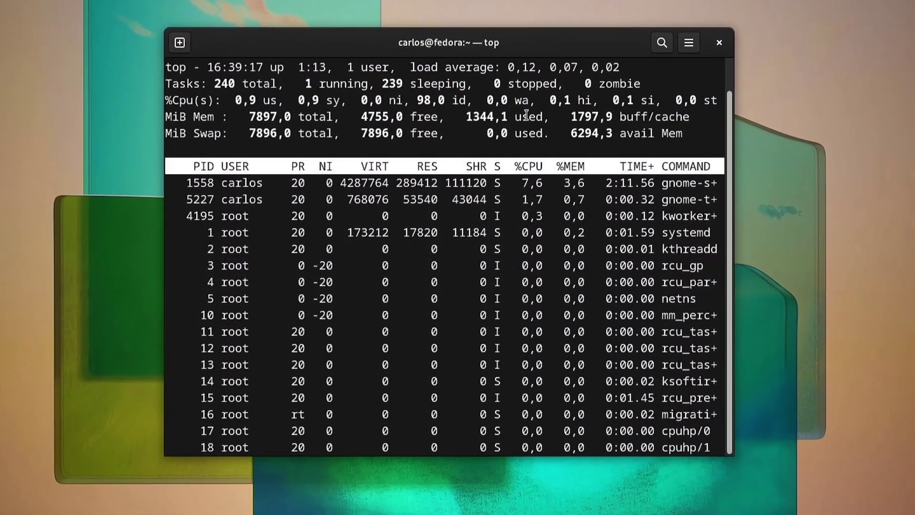
pyautogui.write('q')
# Run neofetch, accepting both the installation of the missing package and its dependency changes with y.
pyautogui.write('neofet')
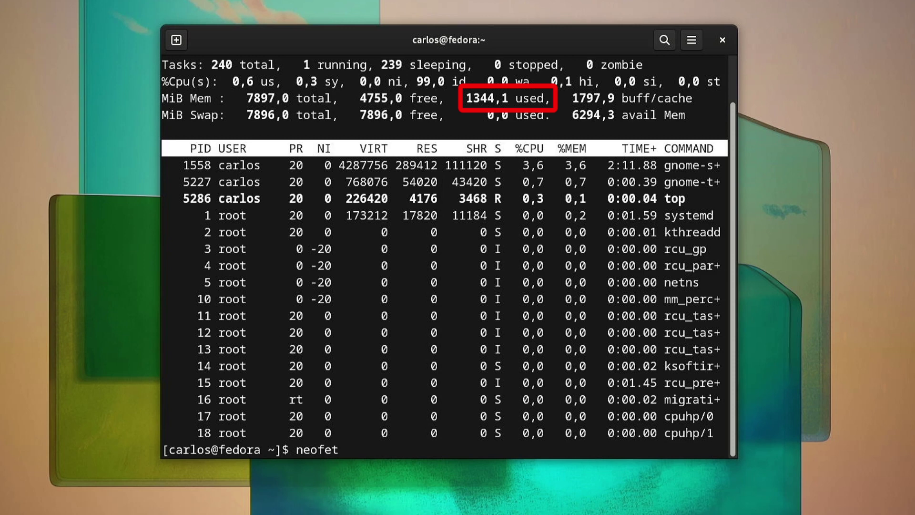
pyautogui.write('ch')
pyautogui.press('Return')
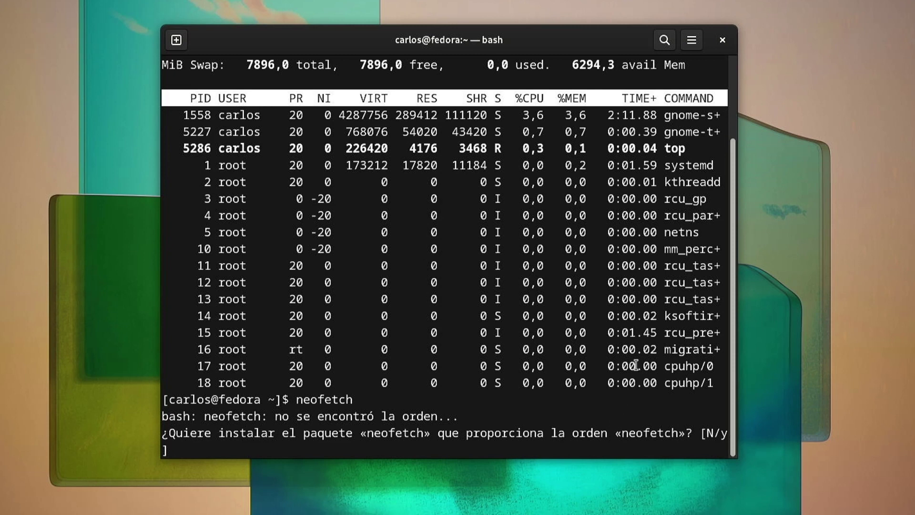
pyautogui.write('y')
pyautogui.press('Return')
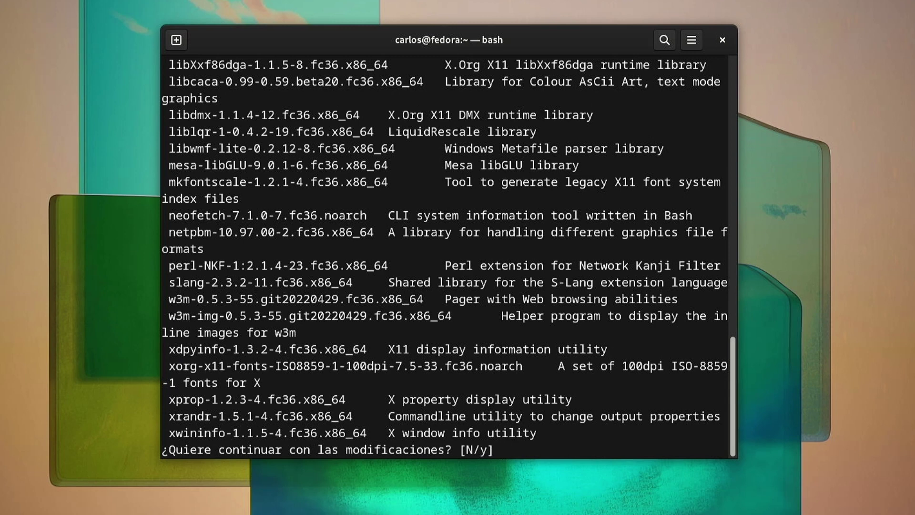
pyautogui.write('y')
pyautogui.press('Return')
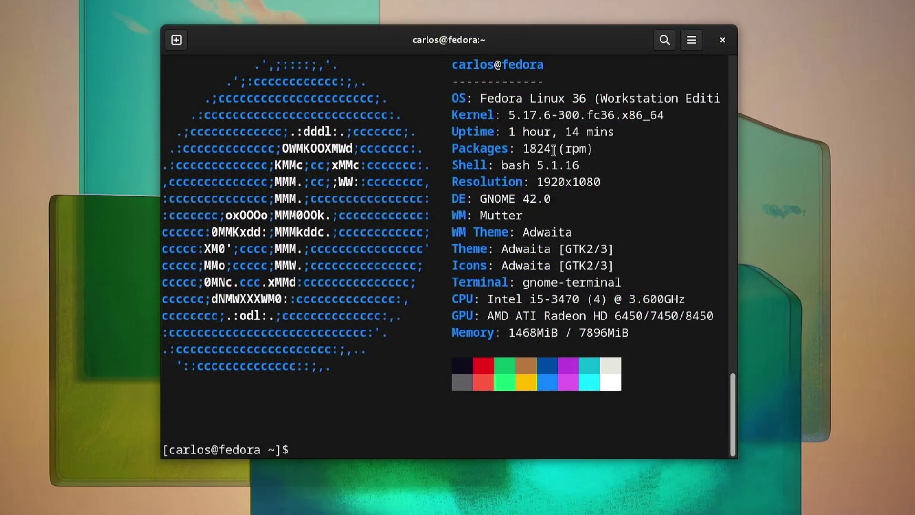
# Close the terminal, open LibreOffice Calc to check its version under Acerca de LibreOffice, and close it.
pyautogui.click(723, 40)
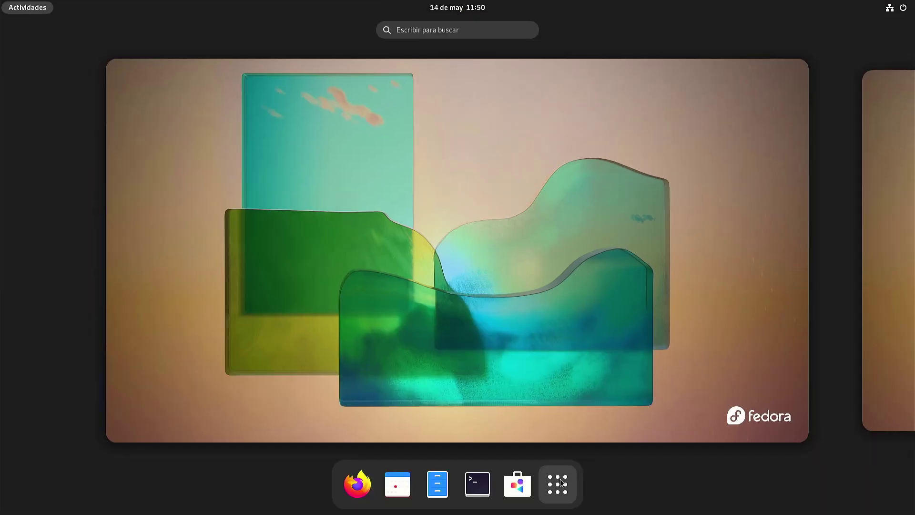
pyautogui.click(556, 483)
pyautogui.click(588, 280)
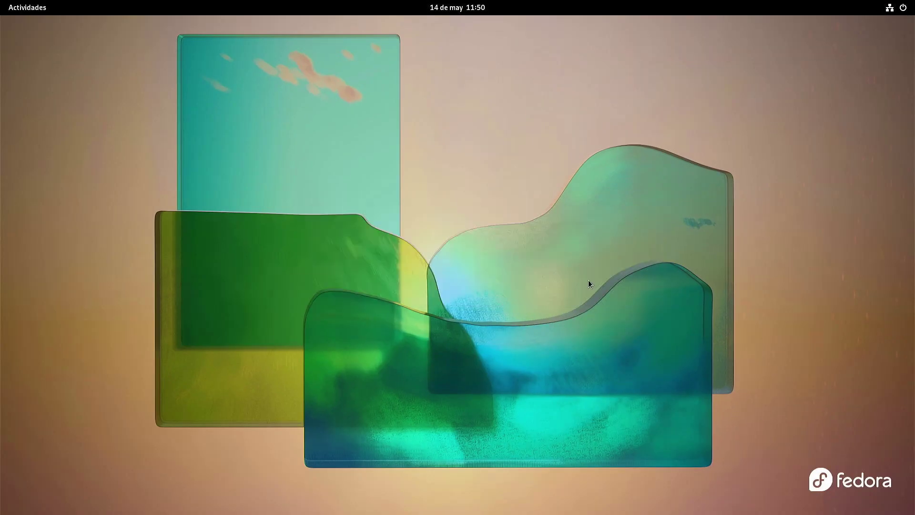
pyautogui.click(317, 39)
pyautogui.click(341, 196)
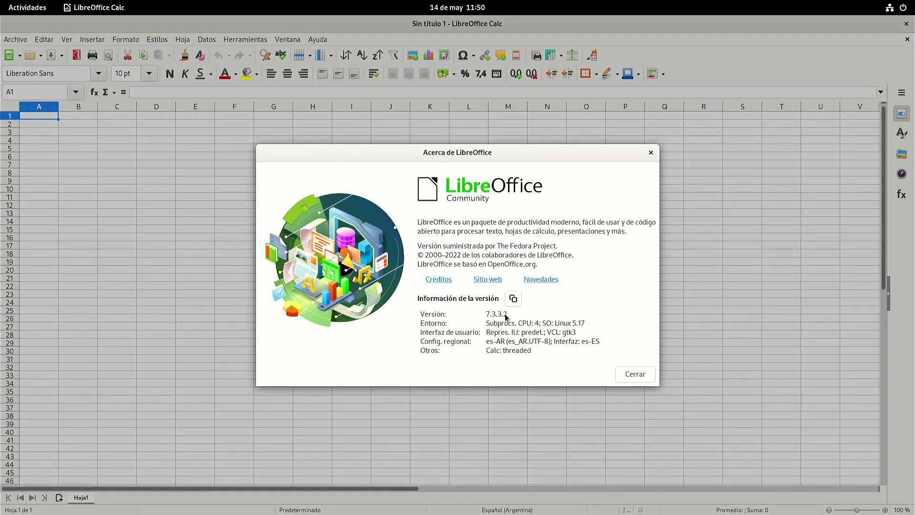
pyautogui.click(651, 152)
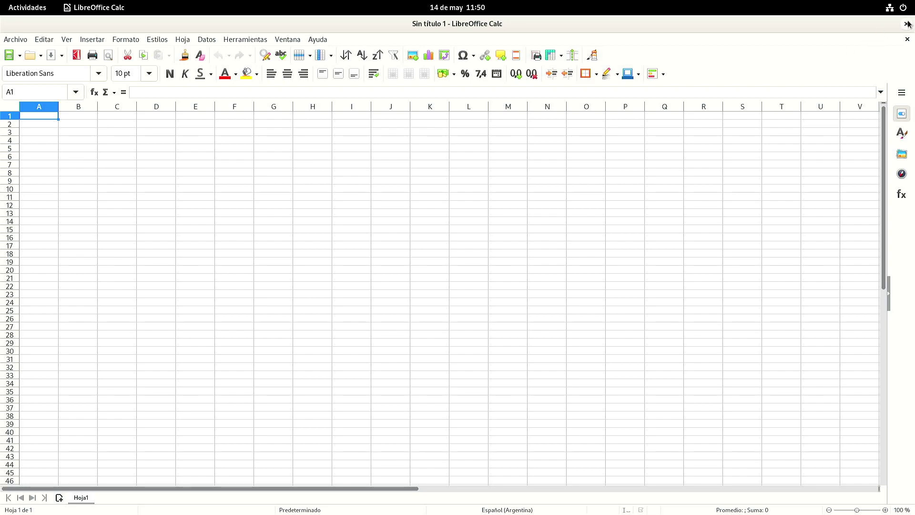
pyautogui.click(907, 23)
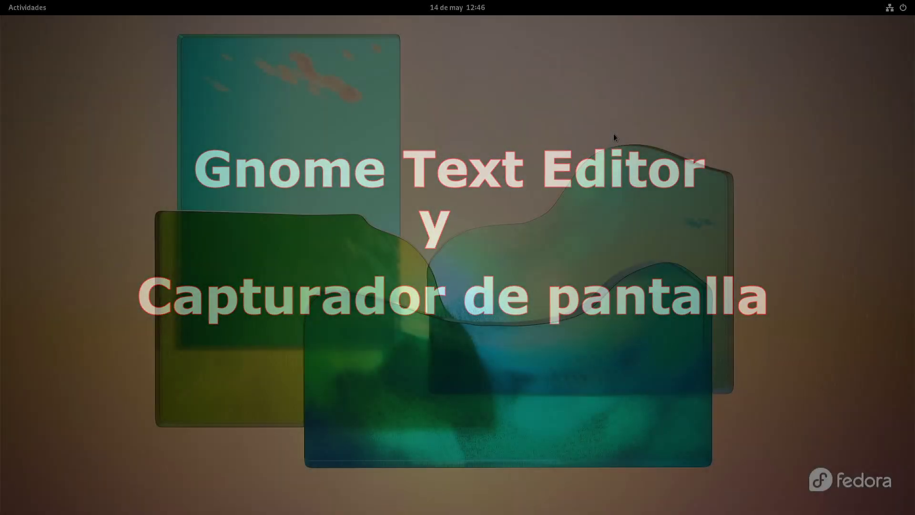
# Open Editor de texto from the application grid and move its window to the upper middle of the desktop.
pyautogui.press('super')
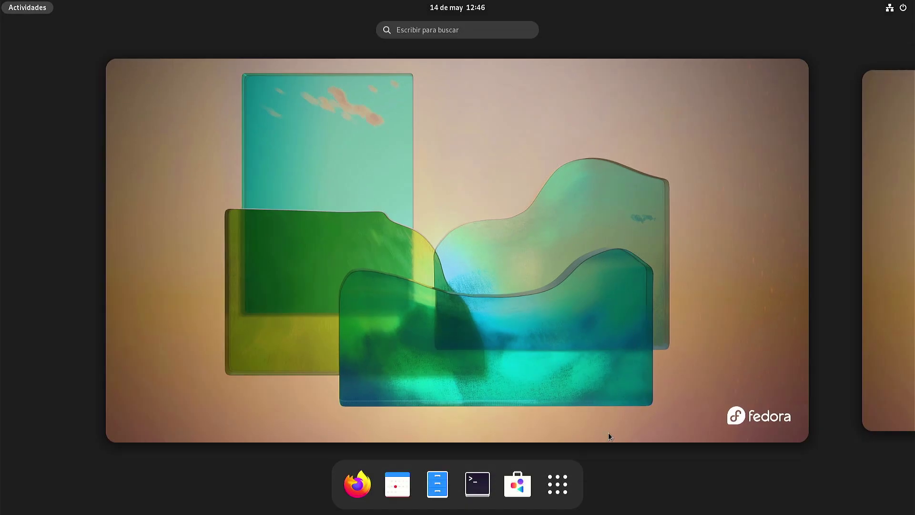
pyautogui.click(561, 493)
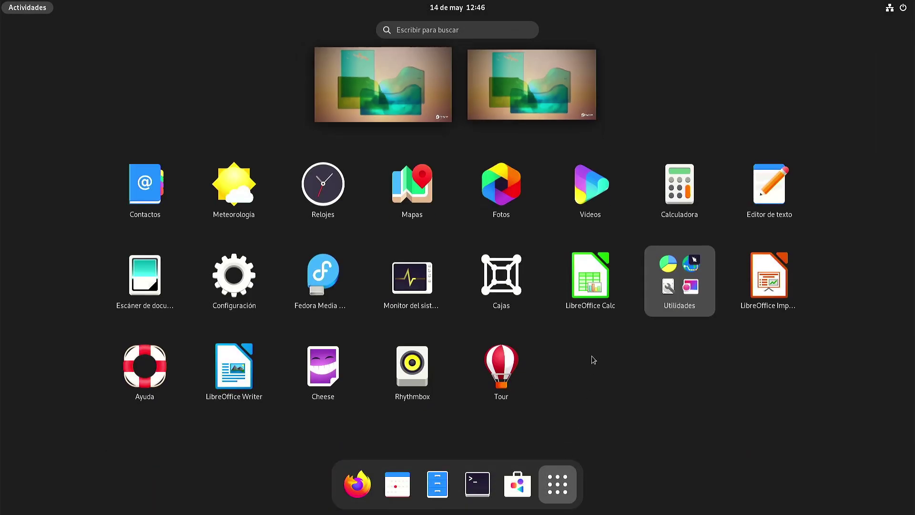
pyautogui.click(765, 187)
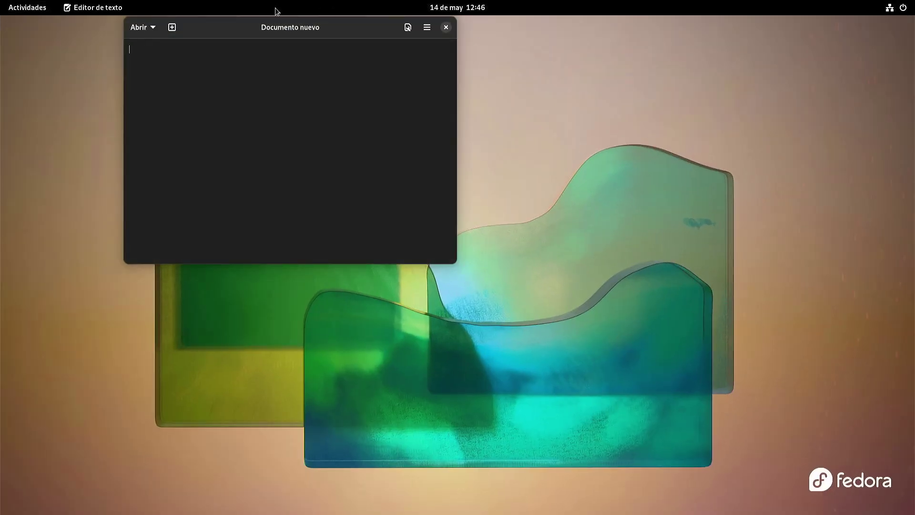
pyautogui.moveTo(230, 26); pyautogui.dragTo(387, 89)
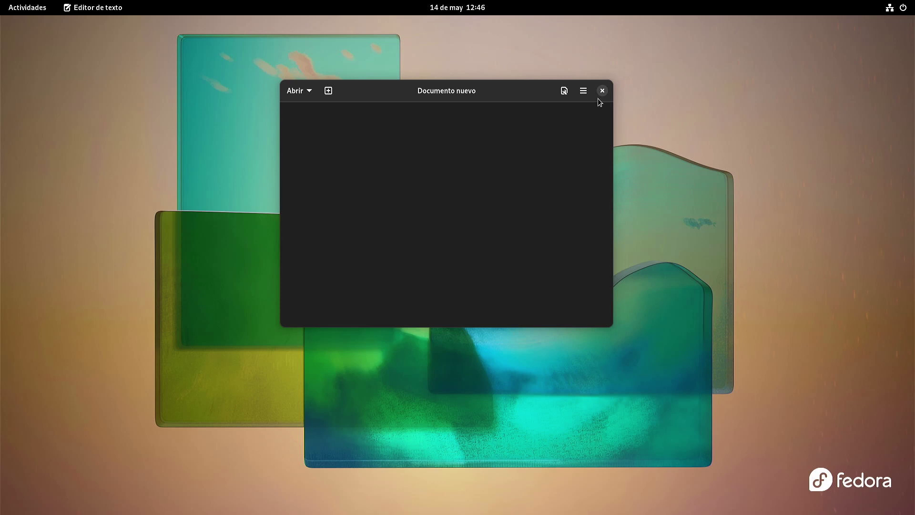
# Examine the text editor's general options and its document display and indentation options, leaving the settings as they are.
pyautogui.click(584, 91)
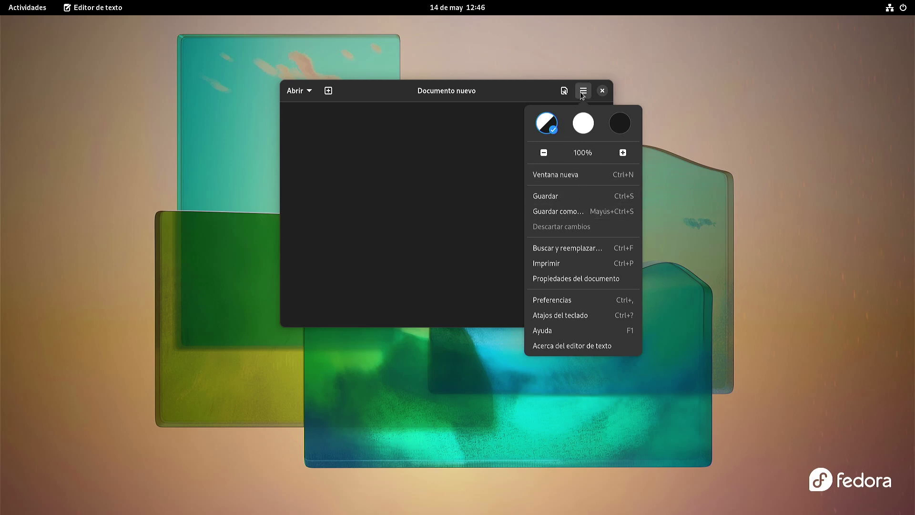
pyautogui.click(565, 93)
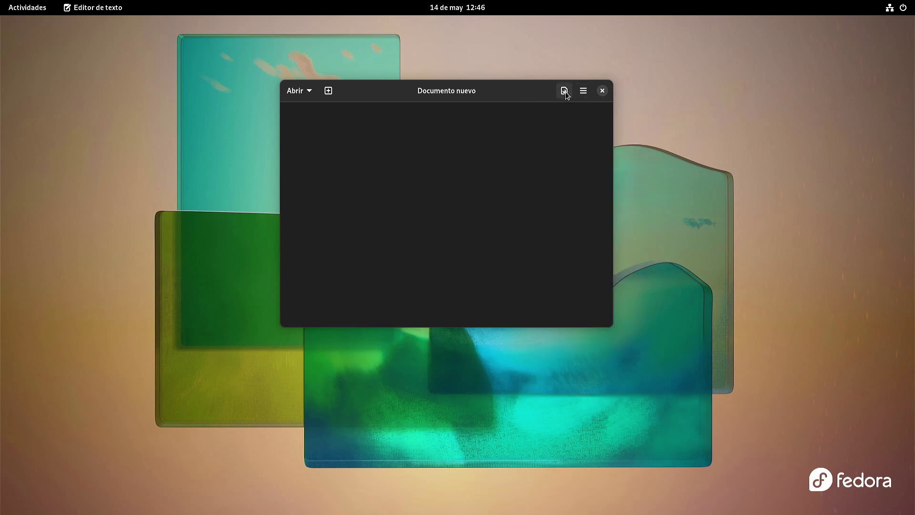
pyautogui.click(564, 91)
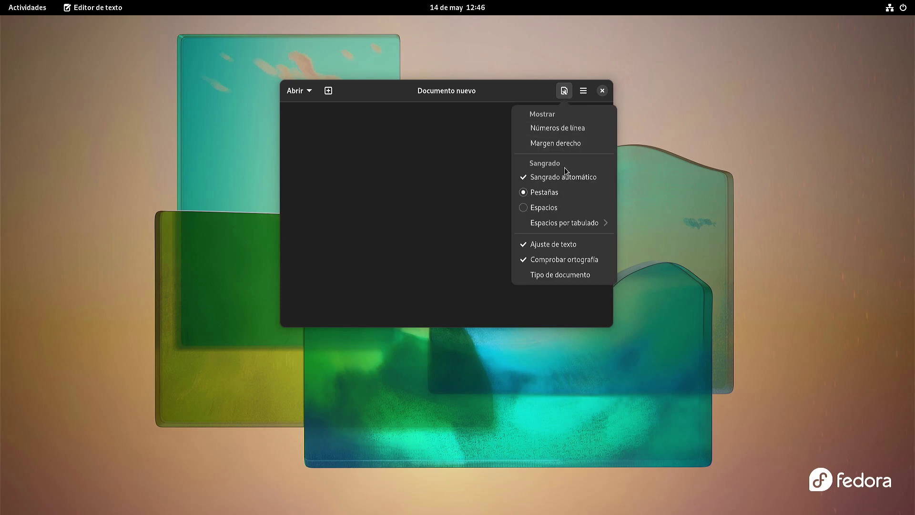
pyautogui.click(324, 118)
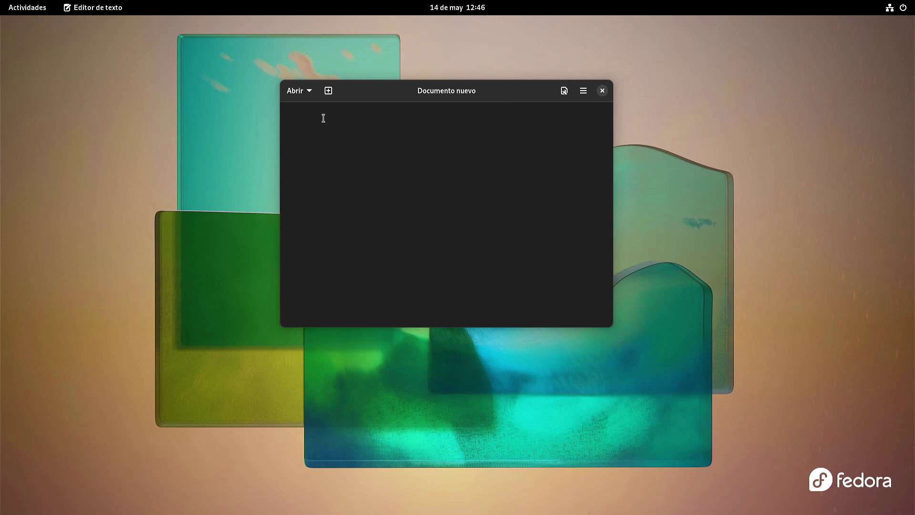
# Start a screen recording of a selected area that encloses the whole text editor window with a small margin.
pyautogui.press('Print')
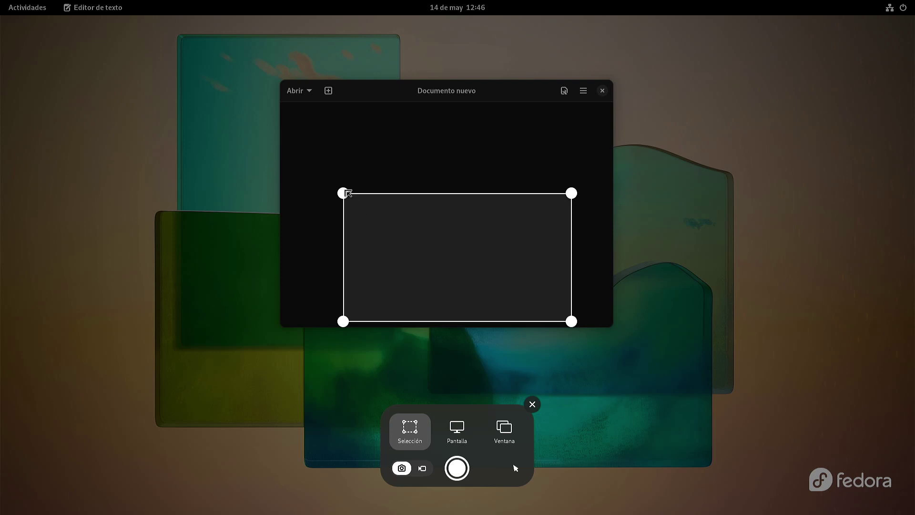
pyautogui.moveTo(346, 194); pyautogui.dragTo(268, 69)
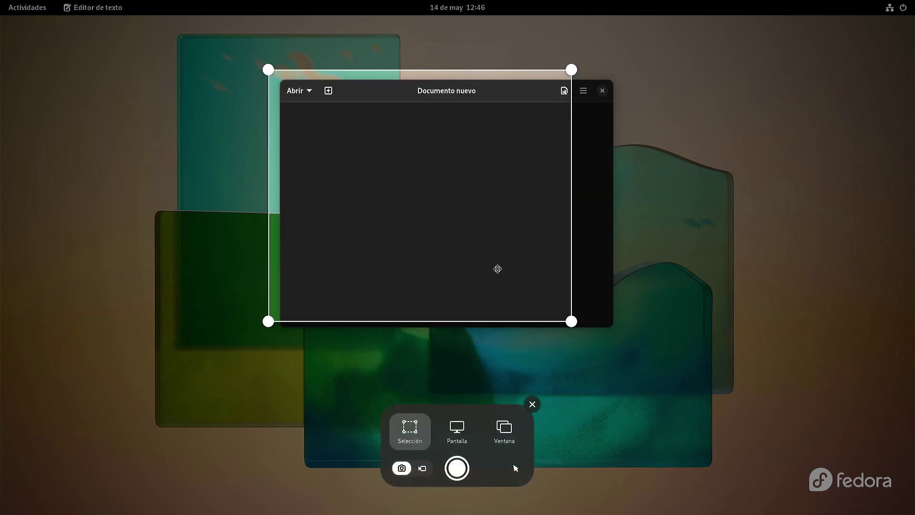
pyautogui.moveTo(571, 320); pyautogui.dragTo(627, 340)
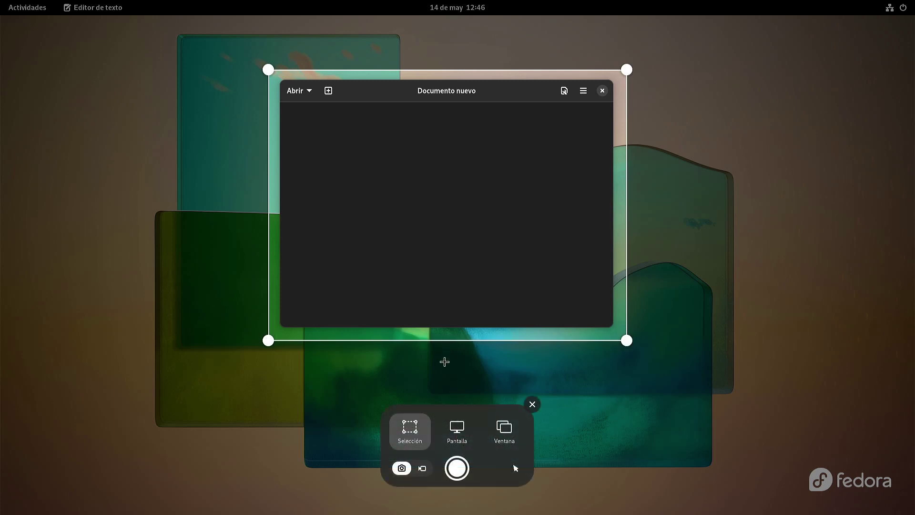
pyautogui.click(425, 470)
pyautogui.click(457, 470)
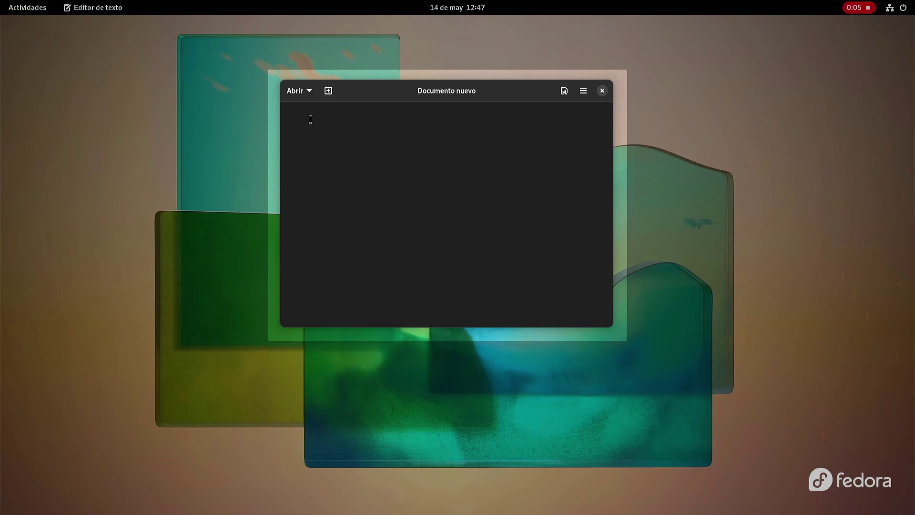
# Write "Fedora 36 Gnome42 Wayland" in the new document, stop the screen recording, and open the recorded video.
pyautogui.write('Fedora 36 Gnome42 Wayland')
pyautogui.click(868, 8)
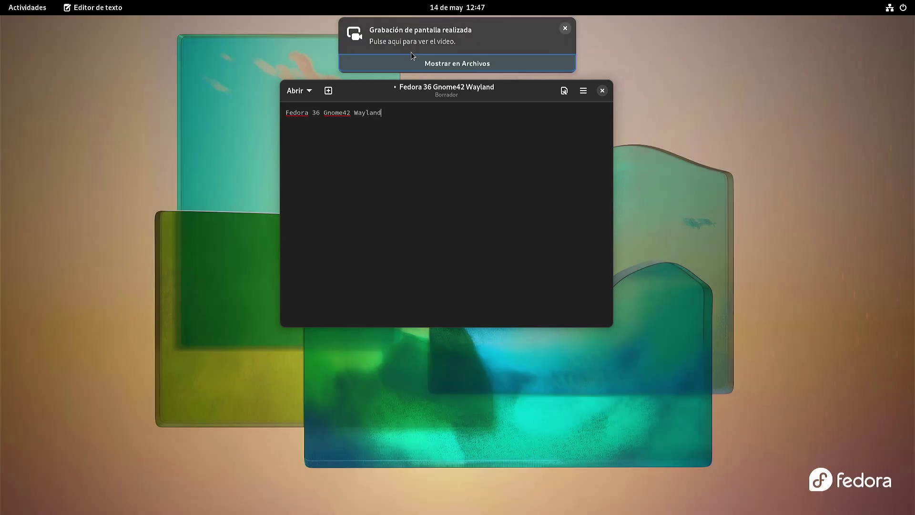
pyautogui.click(402, 38)
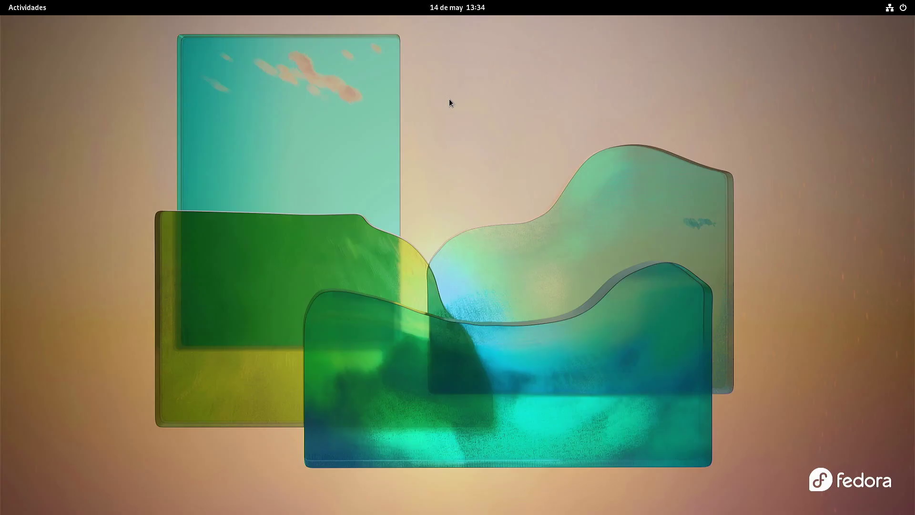
# Open Archivos, go to Grabaciones de la pantalla inside Vídeos, and select the screen recording to check its file format.
pyautogui.press('super')
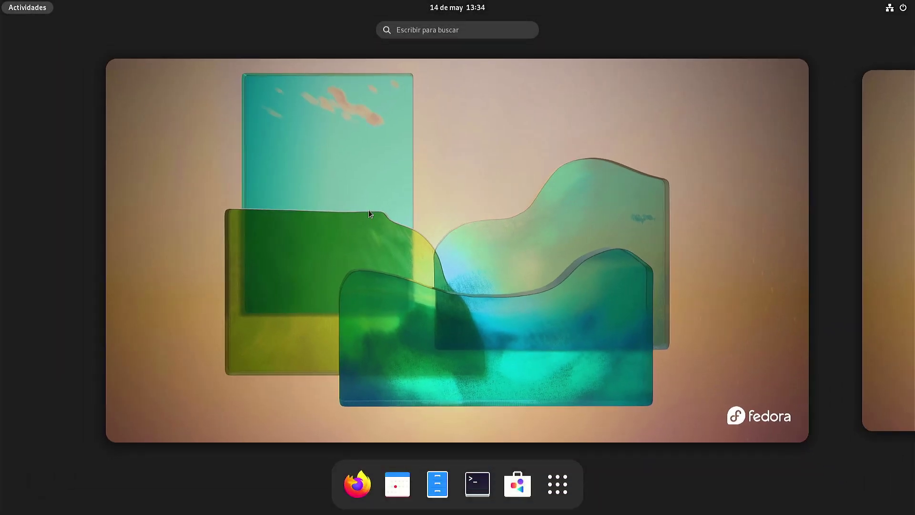
pyautogui.click(432, 490)
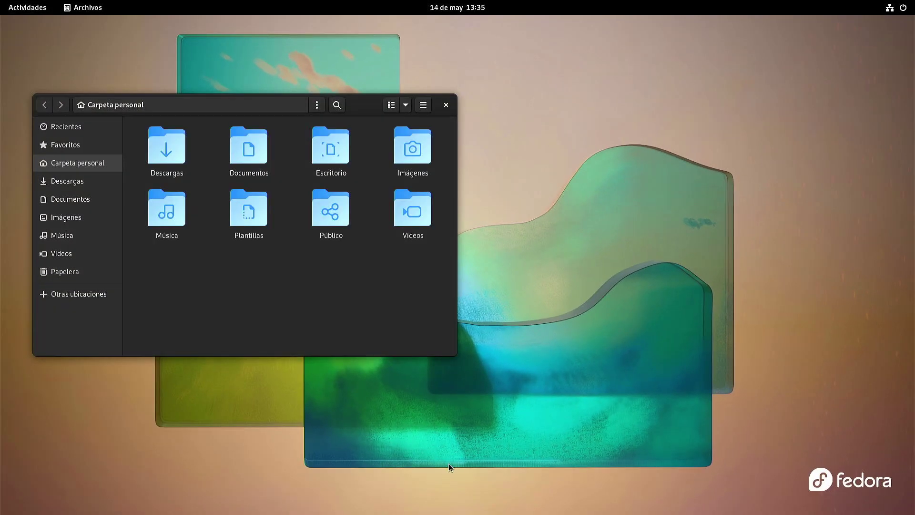
pyautogui.doubleClick(415, 208)
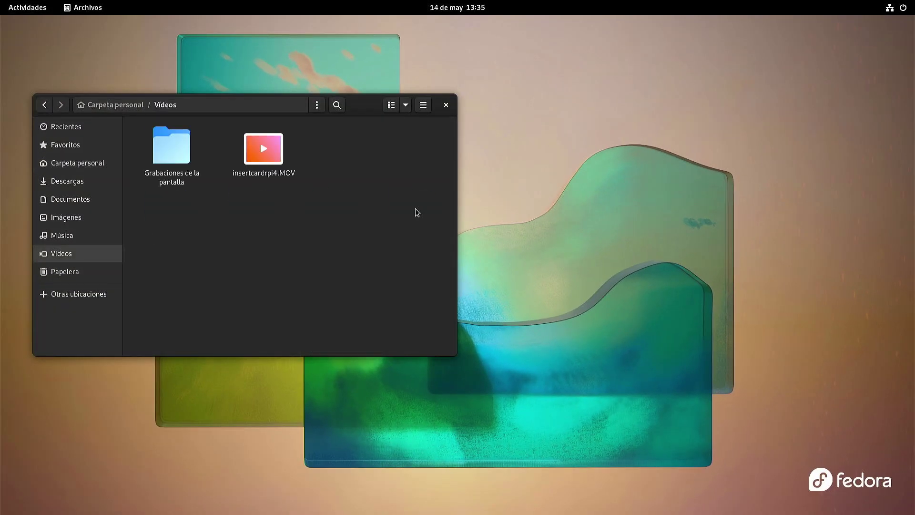
pyautogui.doubleClick(169, 149)
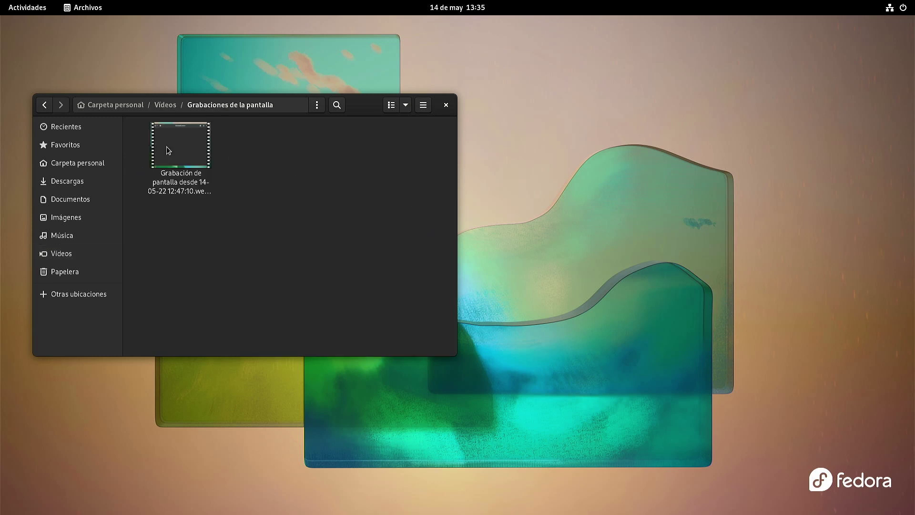
pyautogui.click(189, 194)
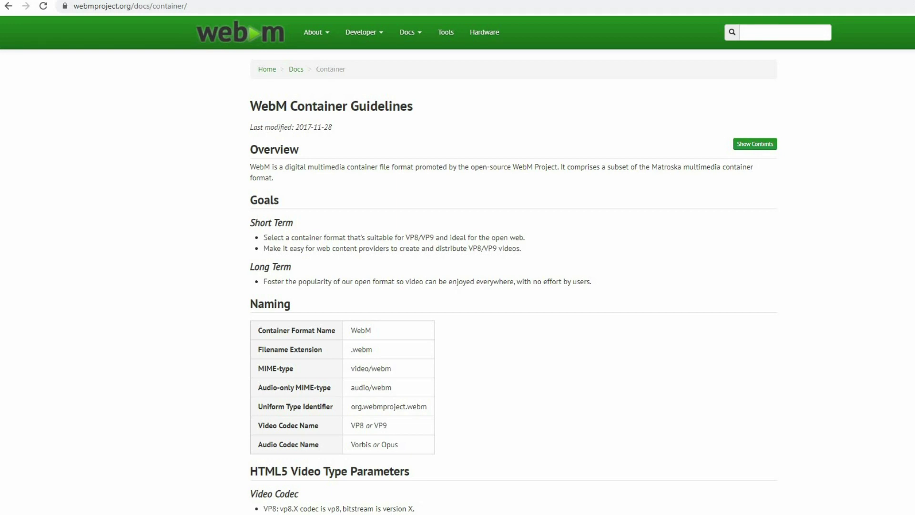
# Read the WebM Container Guidelines on webmproject.org, including the video and audio codecs, and close the Archivos window.
pyautogui.scroll(-5, 512, 283)
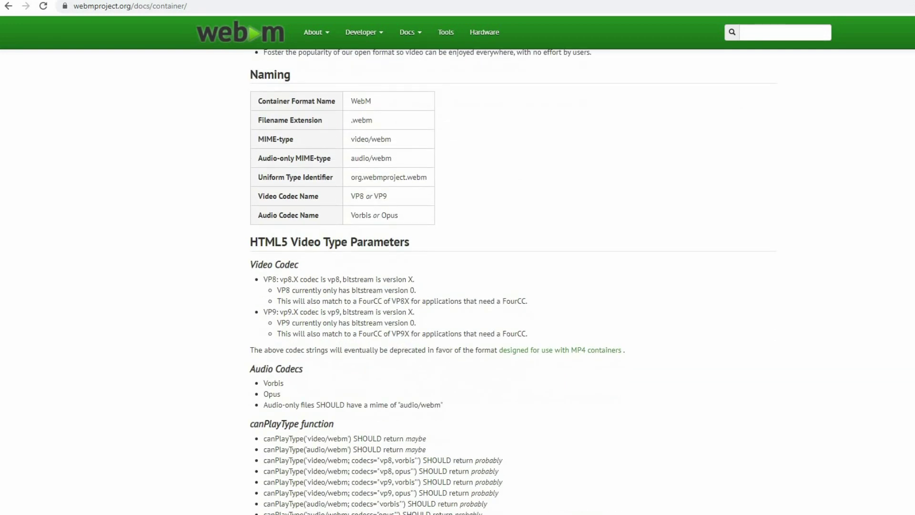
pyautogui.scroll(-4, 512, 283)
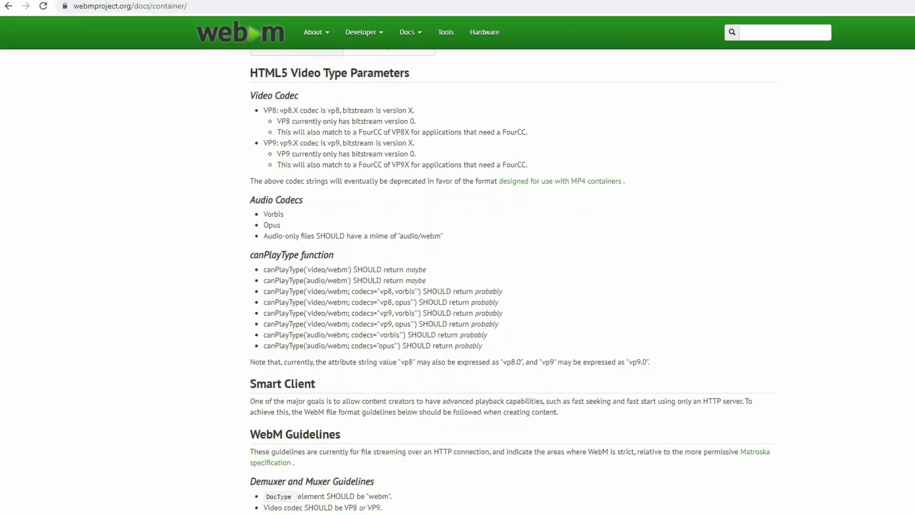
pyautogui.scroll(-5, 512, 283)
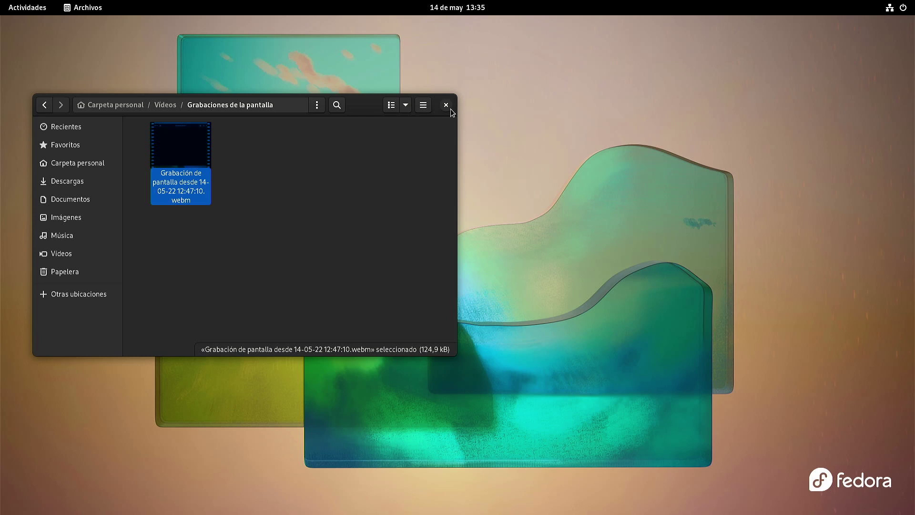
pyautogui.click(446, 105)
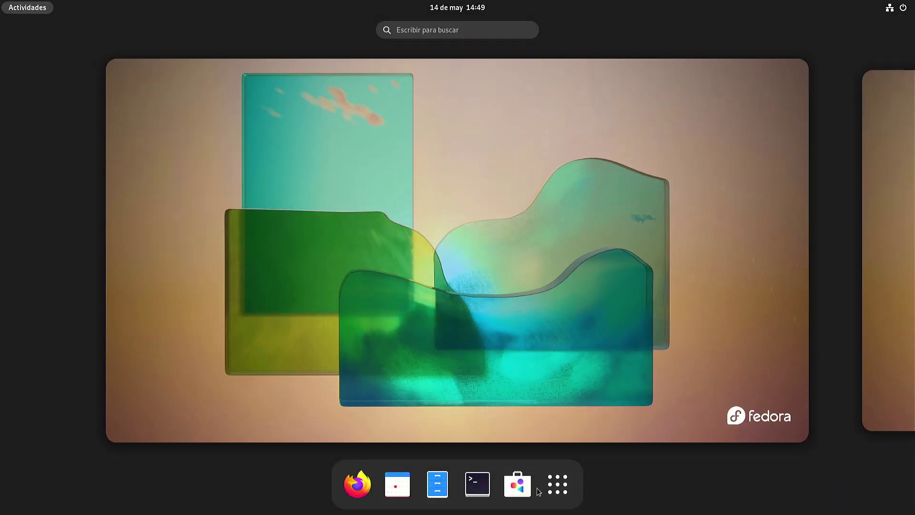
# In the Vídeos folder, examine the properties of insertcardrpi4.MOV, close them, and try to play the file.
pyautogui.click(437, 484)
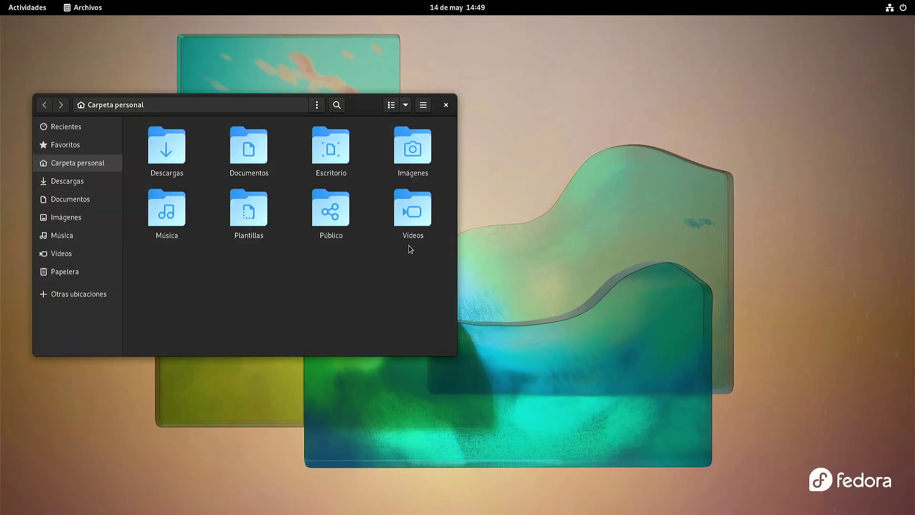
pyautogui.doubleClick(412, 196)
pyautogui.click(262, 151)
pyautogui.rightClick(262, 152)
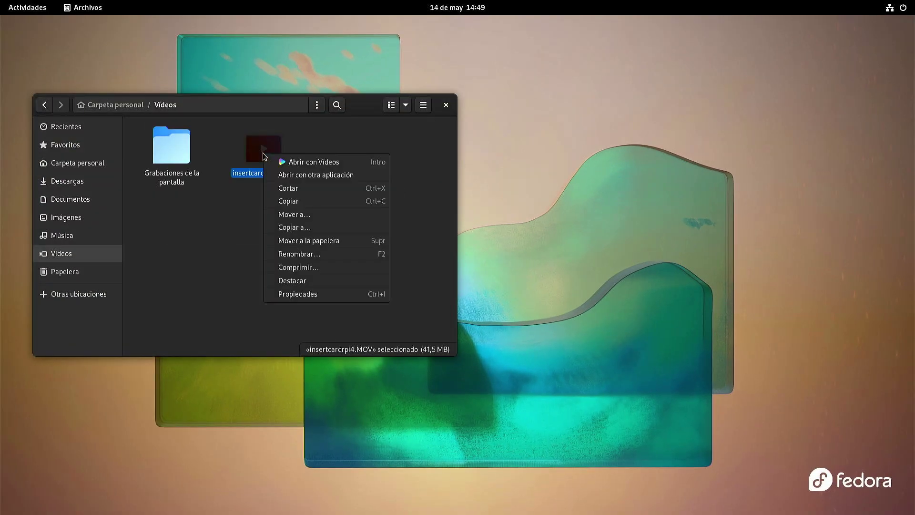
pyautogui.click(286, 294)
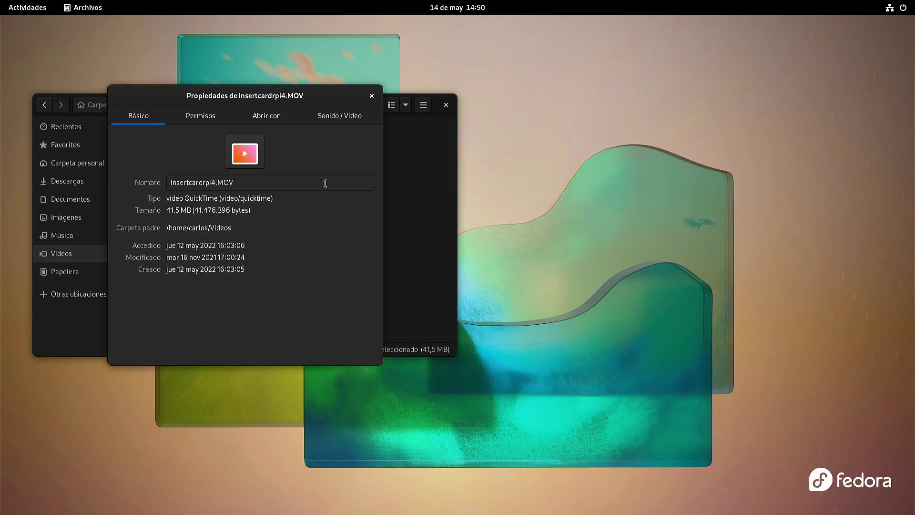
pyautogui.click(372, 96)
pyautogui.doubleClick(258, 146)
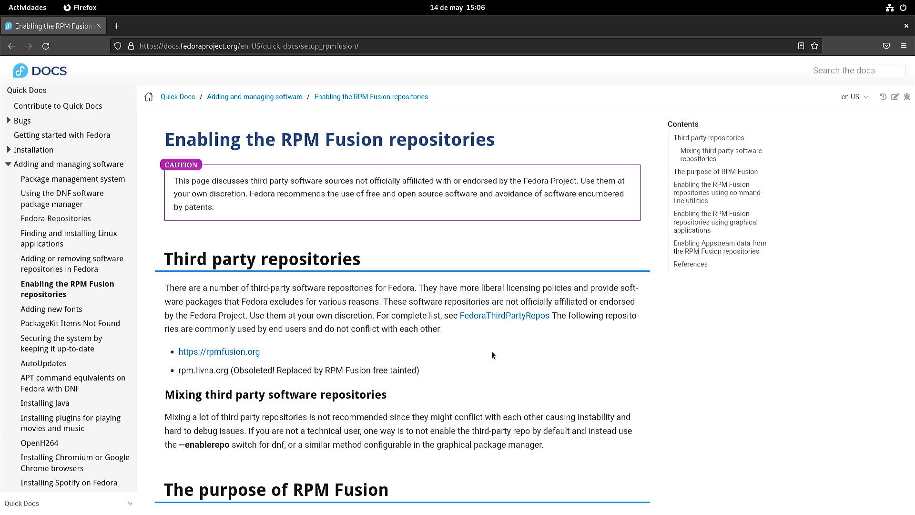
# On the Fedora Docs page about RPM Fusion, copy the sudo dnf install command that enables the Free repository.
pyautogui.scroll(-4, 598, 363)
pyautogui.scroll(-10, 599, 363)
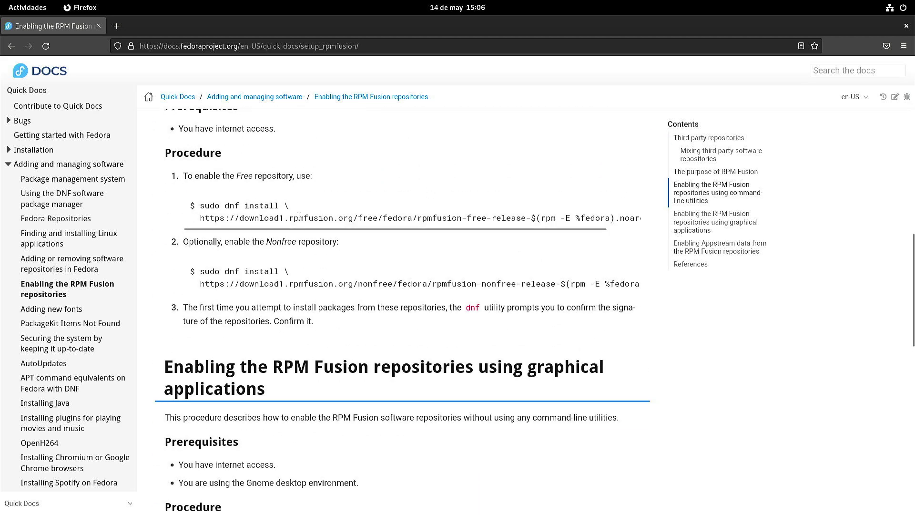
pyautogui.hscroll(2, 299, 215)
pyautogui.hscroll(-2, 299, 215)
pyautogui.moveTo(196, 203); pyautogui.dragTo(612, 218)
pyautogui.rightClick(613, 219)
pyautogui.click(635, 227)
# In Terminal, run the copied sudo dnf install command for the RPM Fusion Free repository, entering the account password and accepting the installation.
pyautogui.press('super')
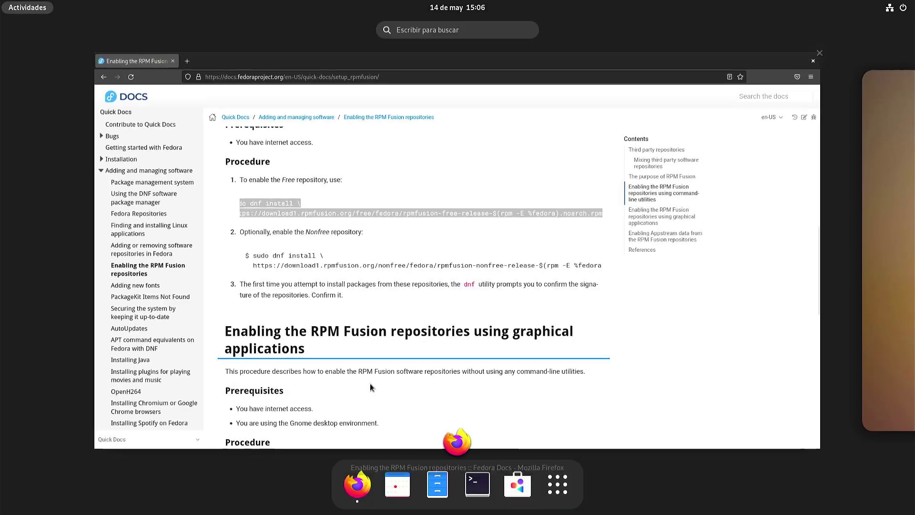
pyautogui.click(478, 485)
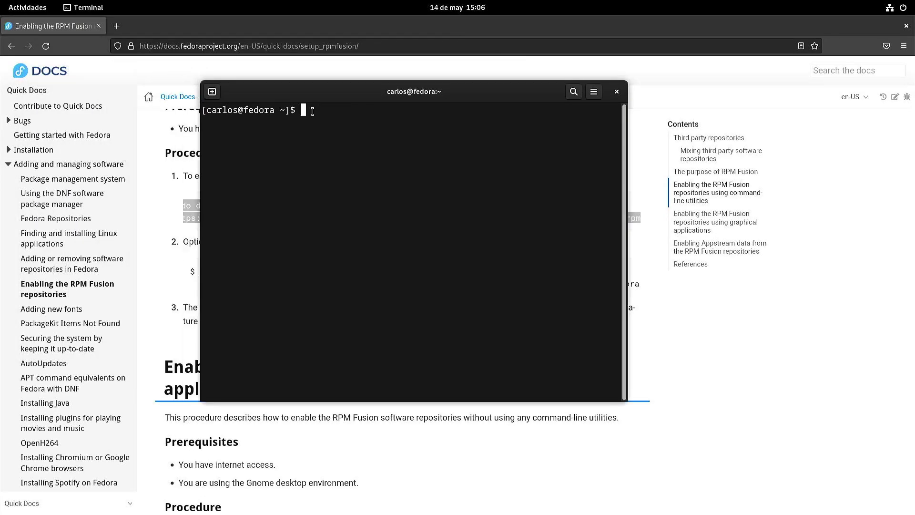
pyautogui.rightClick(308, 115)
pyautogui.click(330, 146)
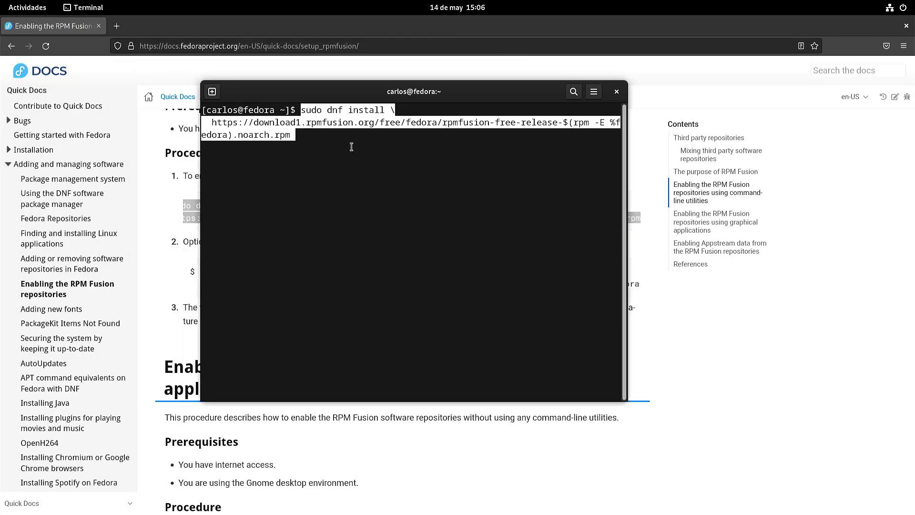
pyautogui.press('Return')
pyautogui.press('Return')
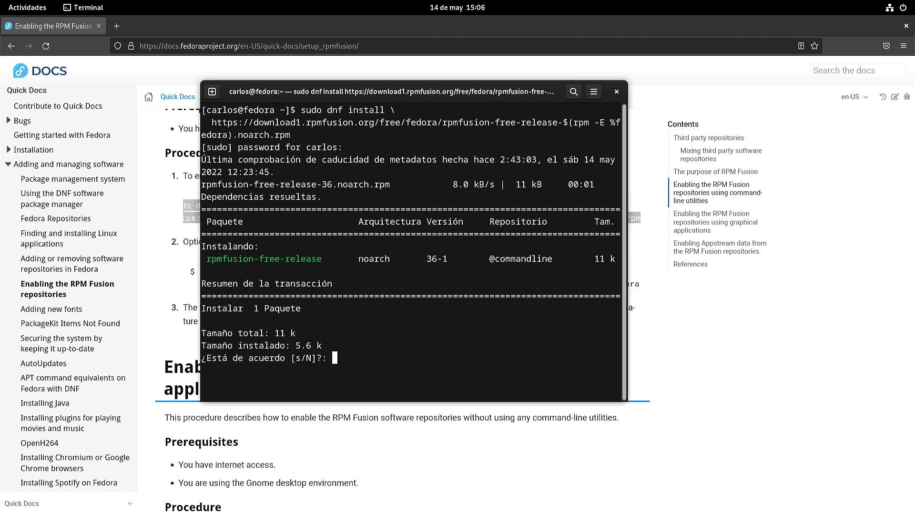
pyautogui.write('s')
pyautogui.press('Return')
# Copy the complete sudo dnf install command for the Nonfree repository from the Fedora Docs page.
pyautogui.moveTo(199, 271); pyautogui.dragTo(641, 284)
pyautogui.rightClick(614, 282)
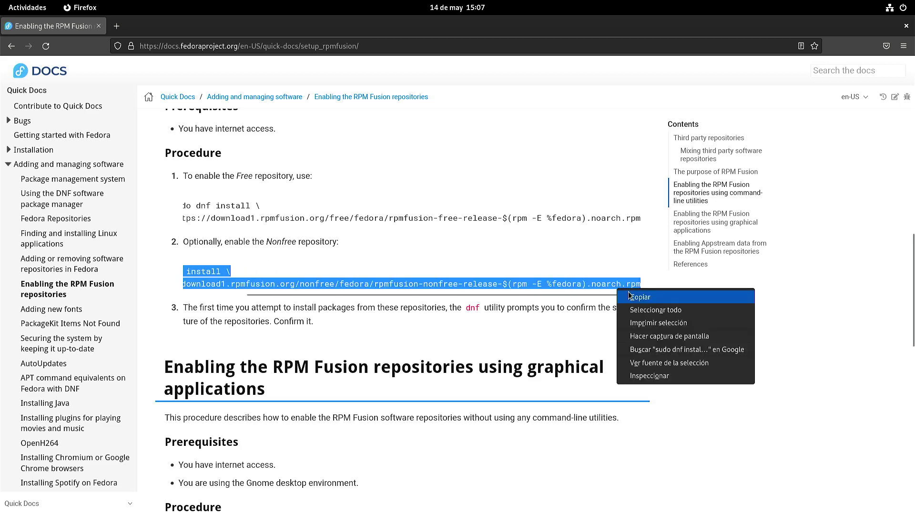
pyautogui.click(633, 289)
# Run the copied Nonfree repository command in Terminal, accept the installation with s, and close Terminal and Firefox.
pyautogui.press('super')
pyautogui.click(251, 171)
pyautogui.moveTo(312, 362); pyautogui.dragTo(428, 119)
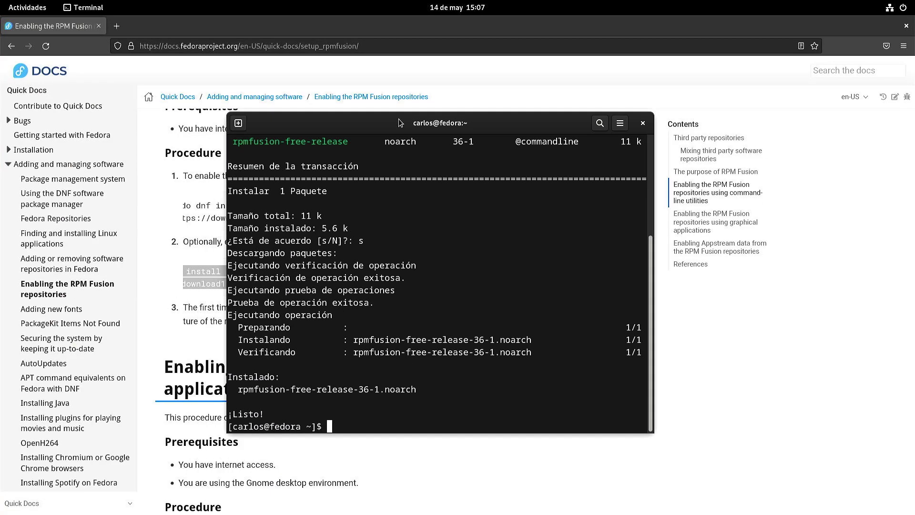
pyautogui.hotkey('ctrl', 'shift', 'v')
pyautogui.press('Return')
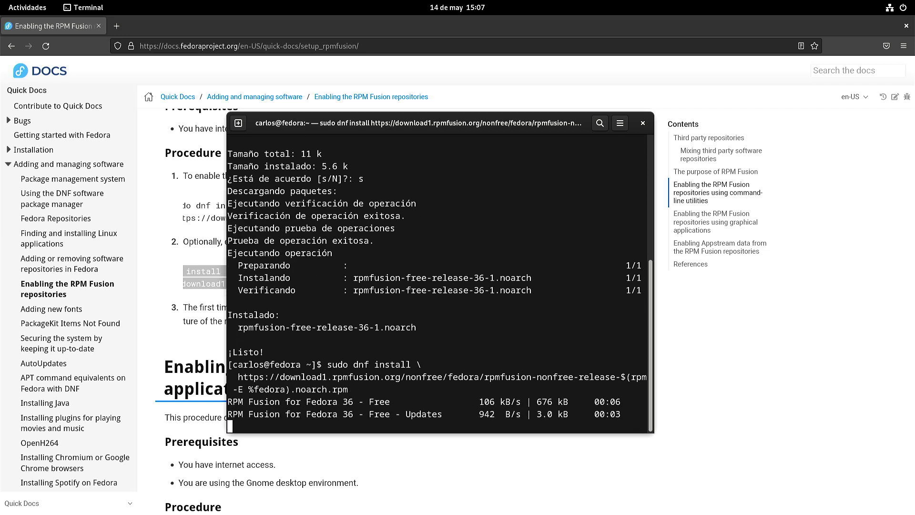
pyautogui.write('s')
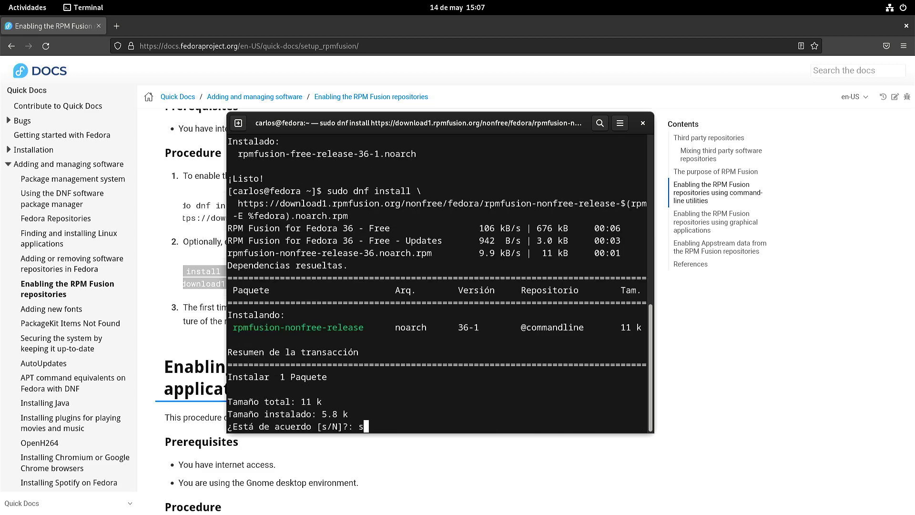
pyautogui.press('Return')
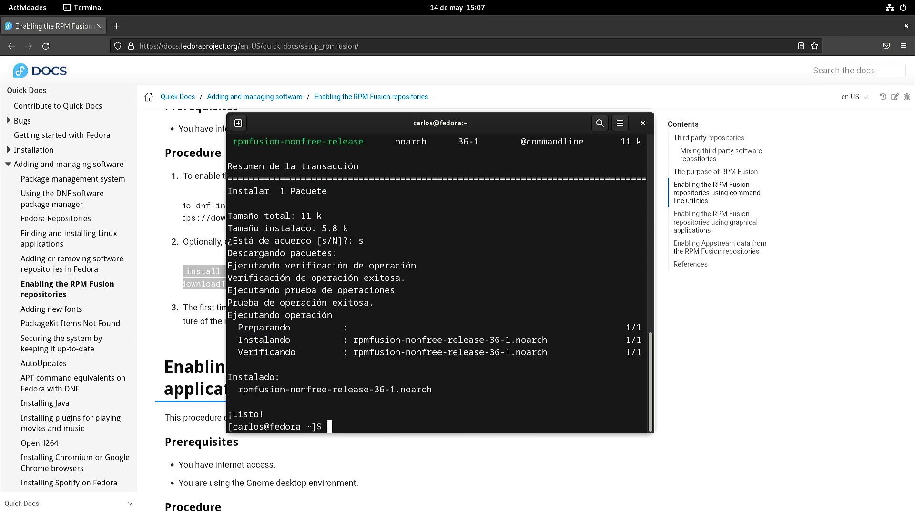
pyautogui.click(642, 122)
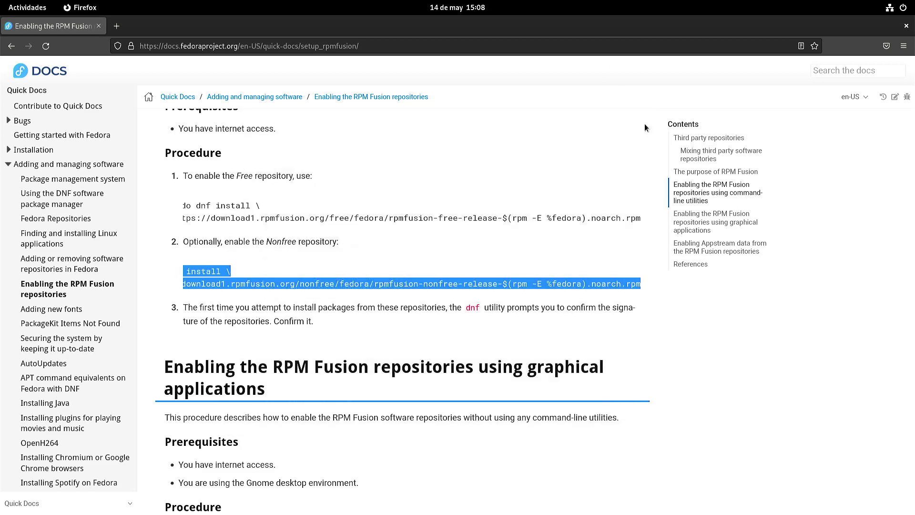
pyautogui.click(906, 26)
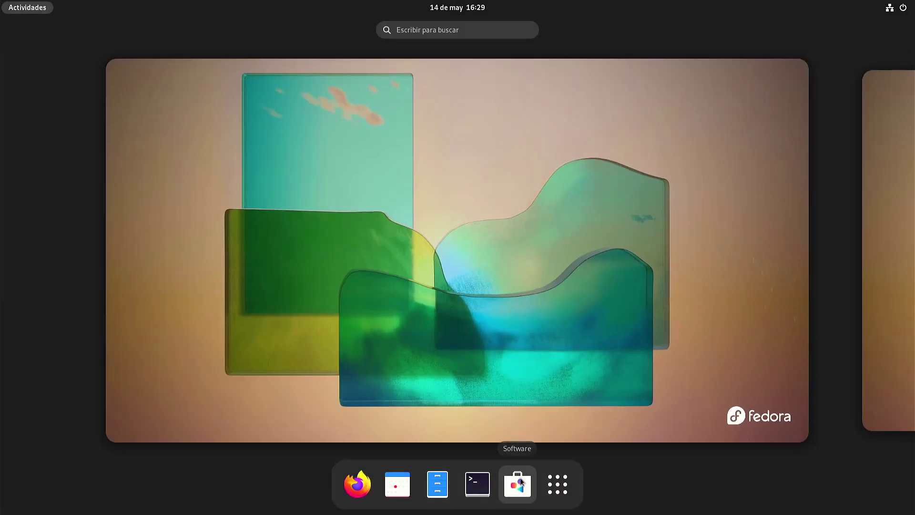
# Open Software, search for vlc, and open the VLC application page.
pyautogui.click(519, 480)
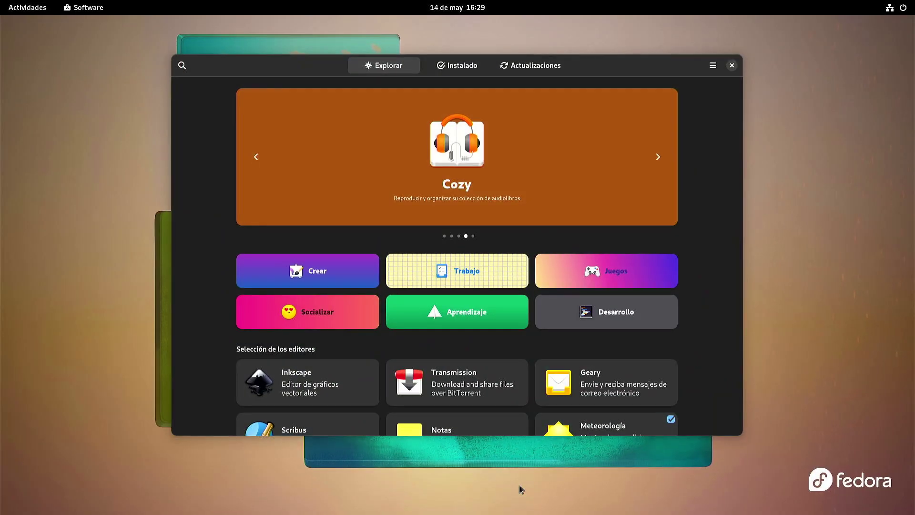
pyautogui.click(182, 65)
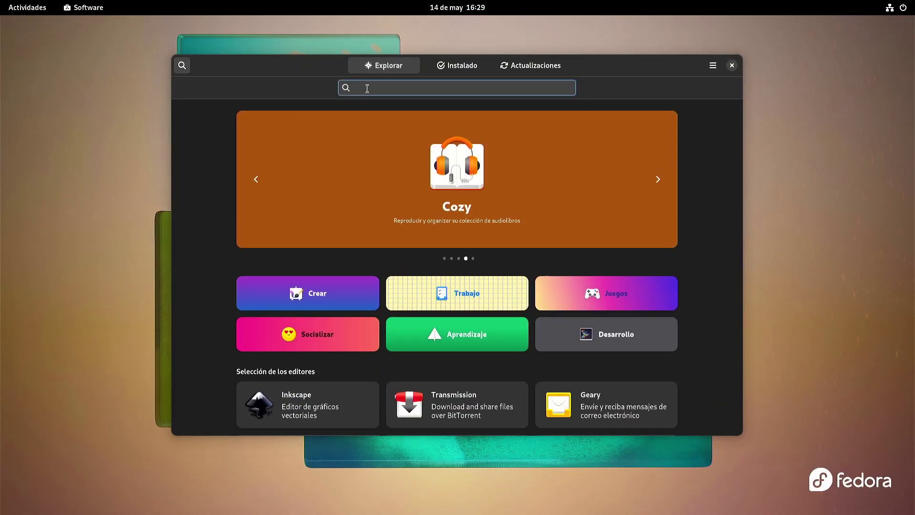
pyautogui.write('vlc')
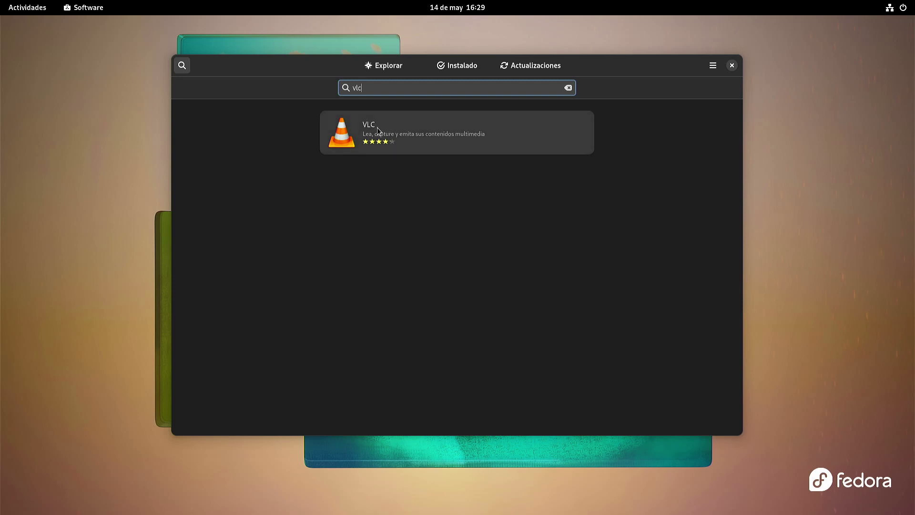
pyautogui.click(377, 130)
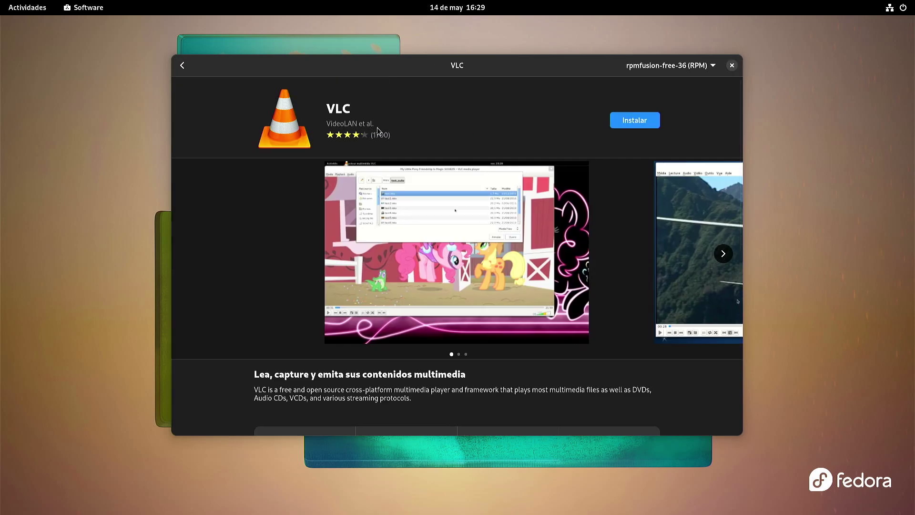
# Check the package source offered for VLC and install the rpmfusion-free-36 (RPM) version.
pyautogui.click(714, 67)
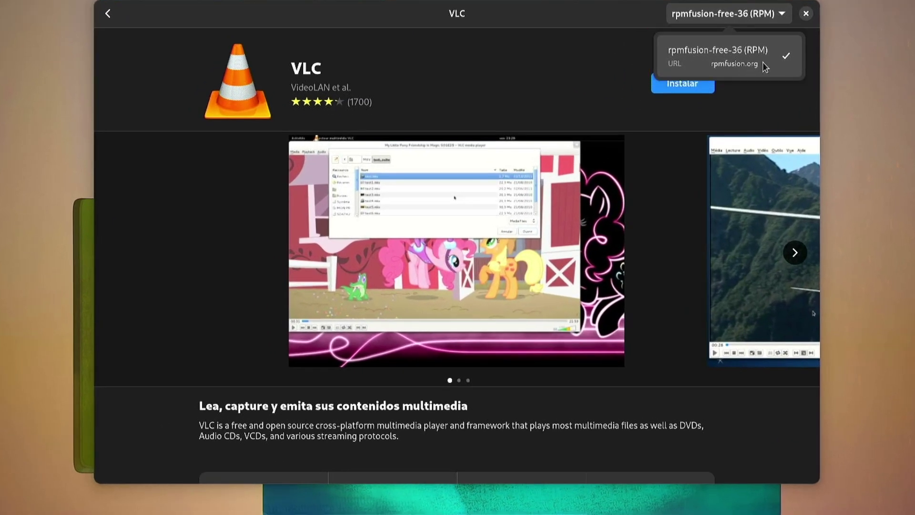
pyautogui.click(648, 66)
pyautogui.click(676, 86)
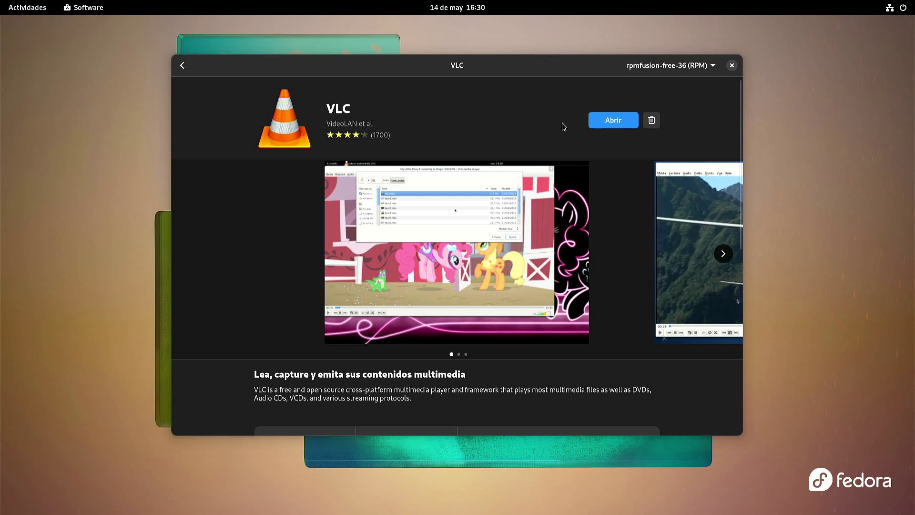
# Launch VLC, play insertcardrpi4.MOV from Vídeos with the file filter set to Todos los archivos, and close VLC and Software.
pyautogui.click(613, 120)
pyautogui.click(548, 353)
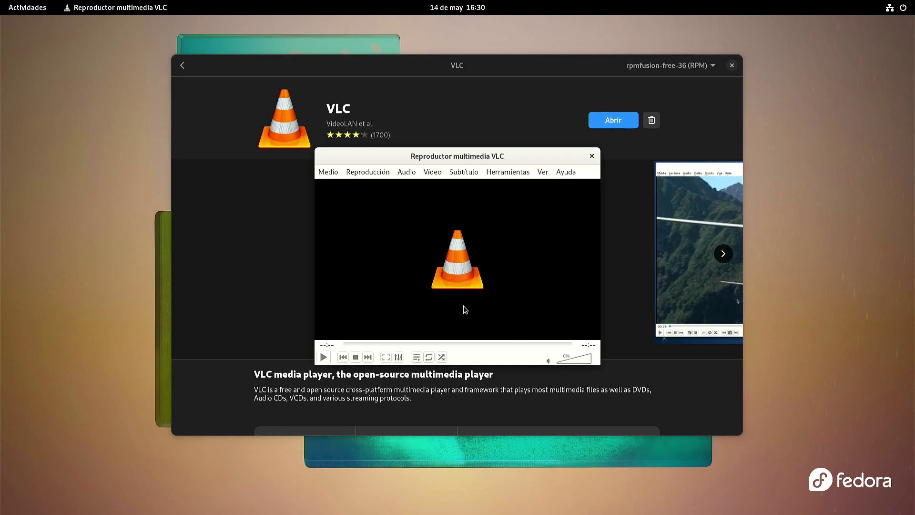
pyautogui.click(327, 171)
pyautogui.click(335, 188)
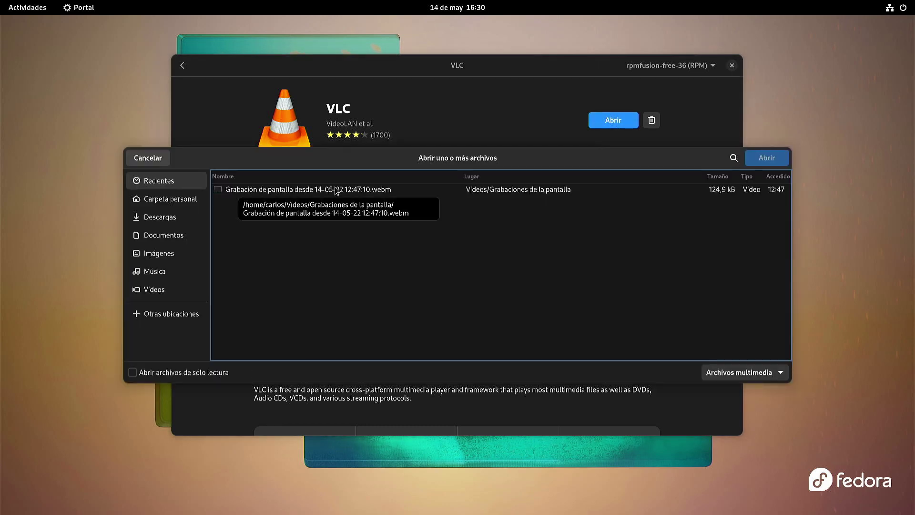
pyautogui.click(779, 376)
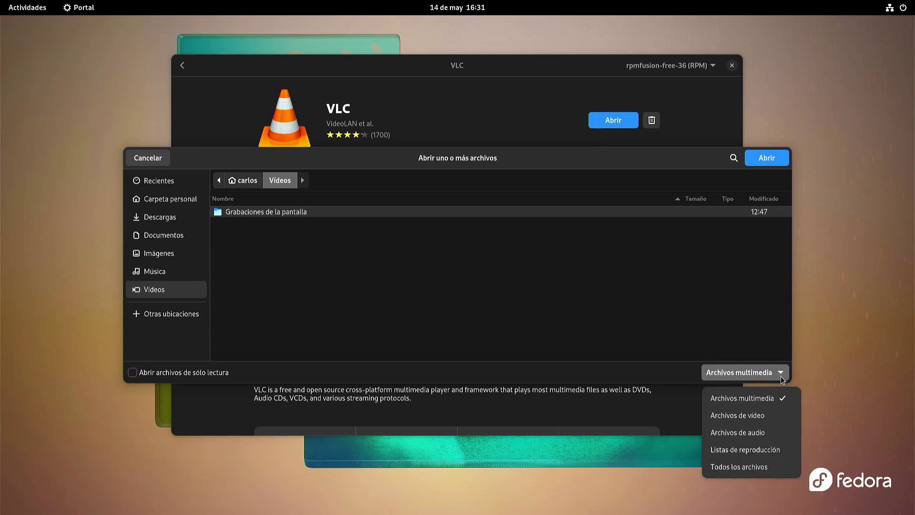
pyautogui.click(740, 466)
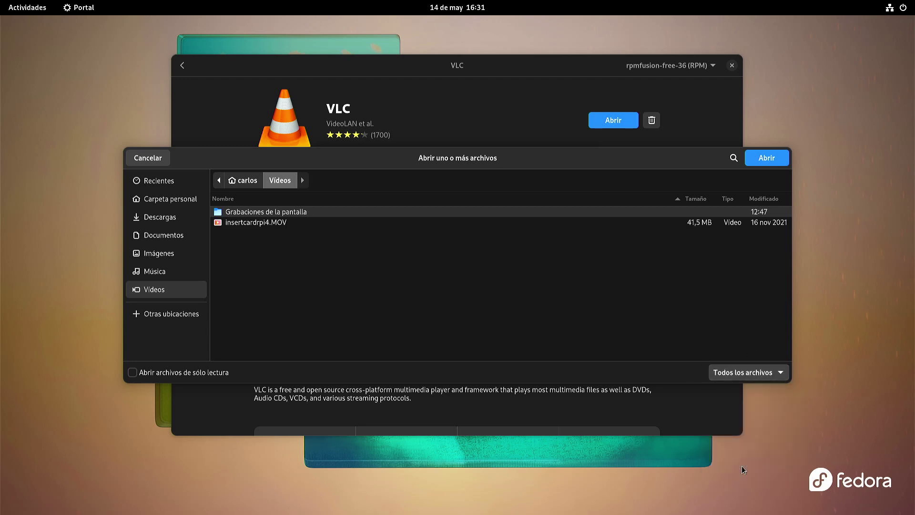
pyautogui.doubleClick(265, 222)
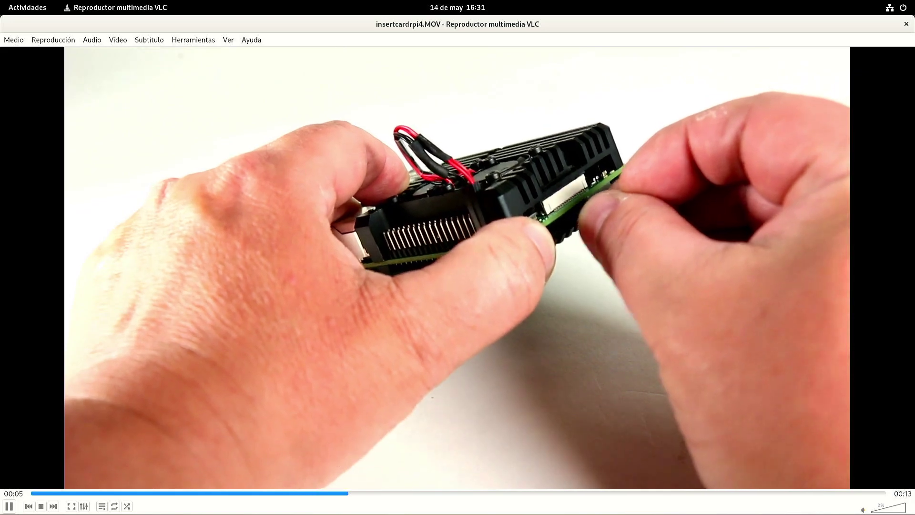
pyautogui.hotkey('ctrl', 'q')
pyautogui.click(731, 66)
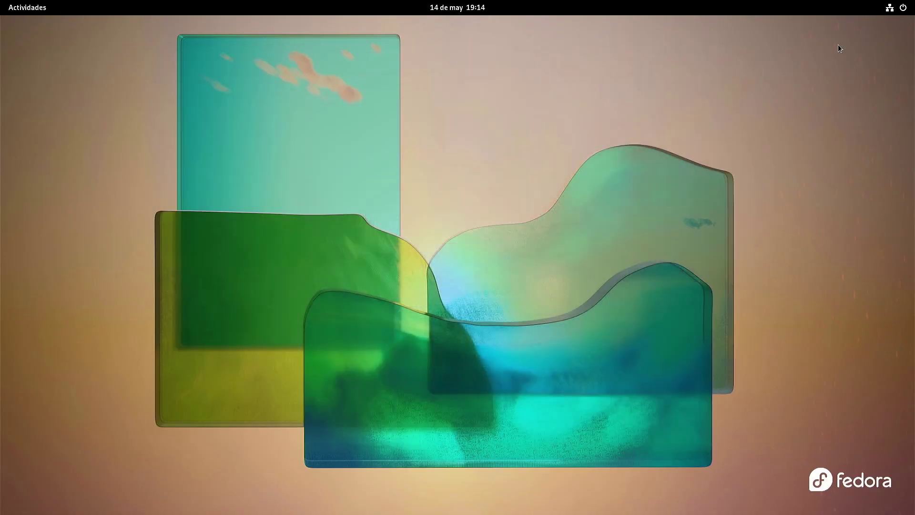
# In Firefox, search YouTube for "big buck bunny" and open Big Buck Bunny 60fps 4K - Official Blender Foundation Short Film.
pyautogui.press('super')
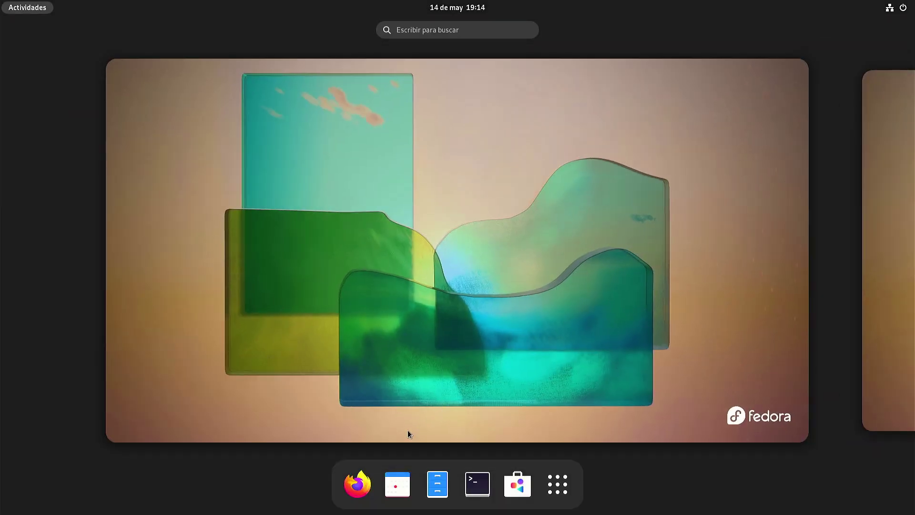
pyautogui.click(356, 485)
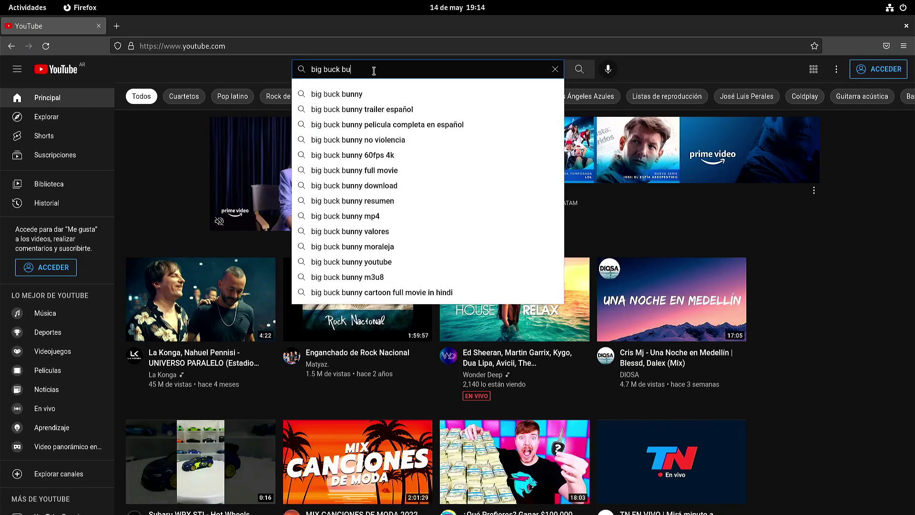
pyautogui.write('nny')
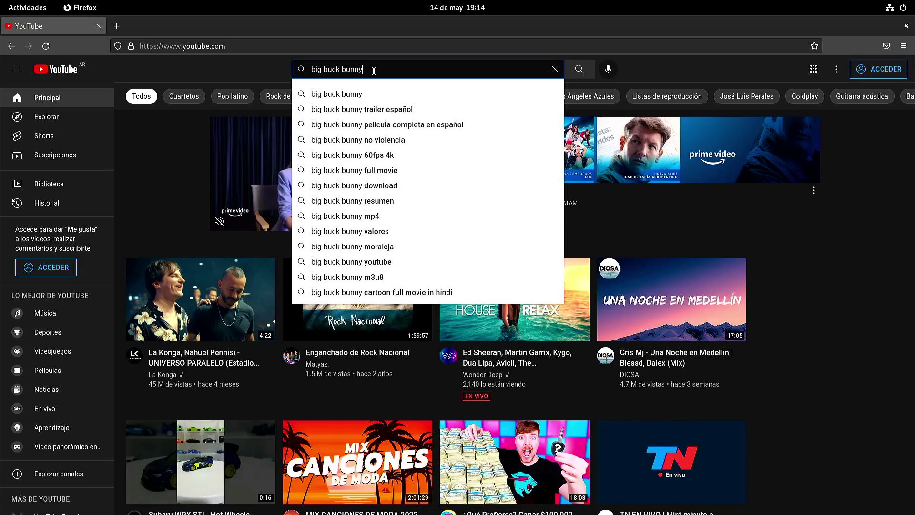
pyautogui.press('Return')
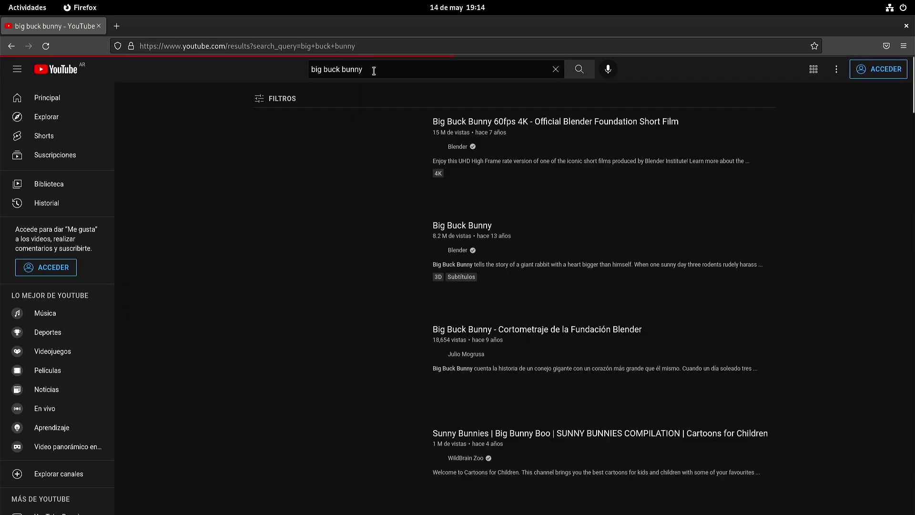
pyautogui.click(524, 123)
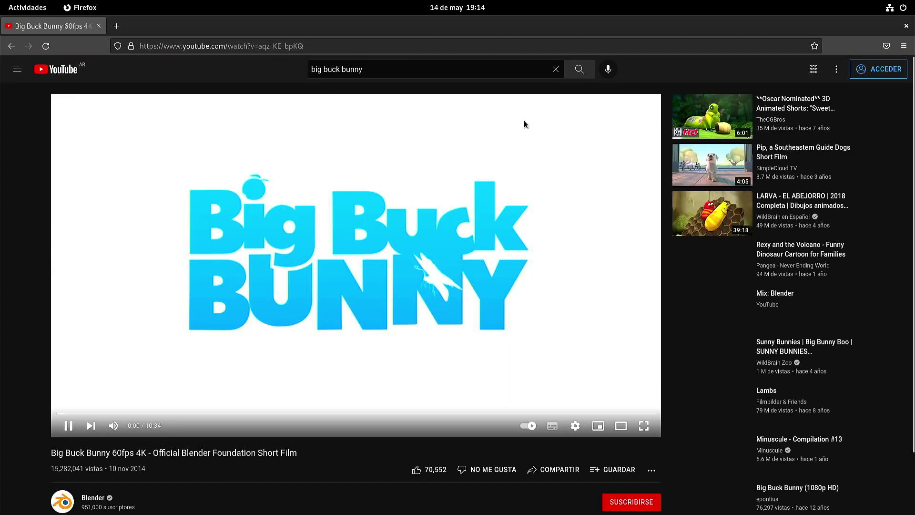
# Examine the video's playback Estadísticas in full screen, and check the browser version in Acerca de Mozilla Firefox before closing that window.
pyautogui.click(643, 425)
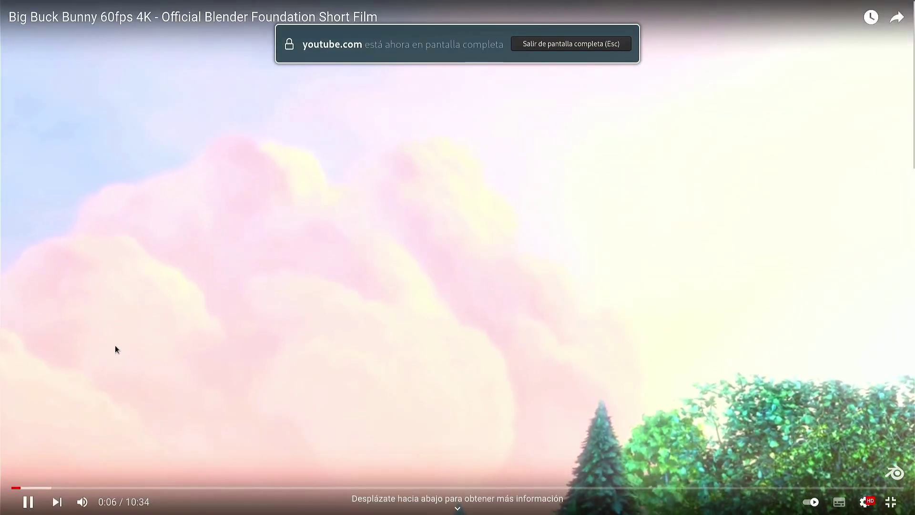
pyautogui.rightClick(18, 319)
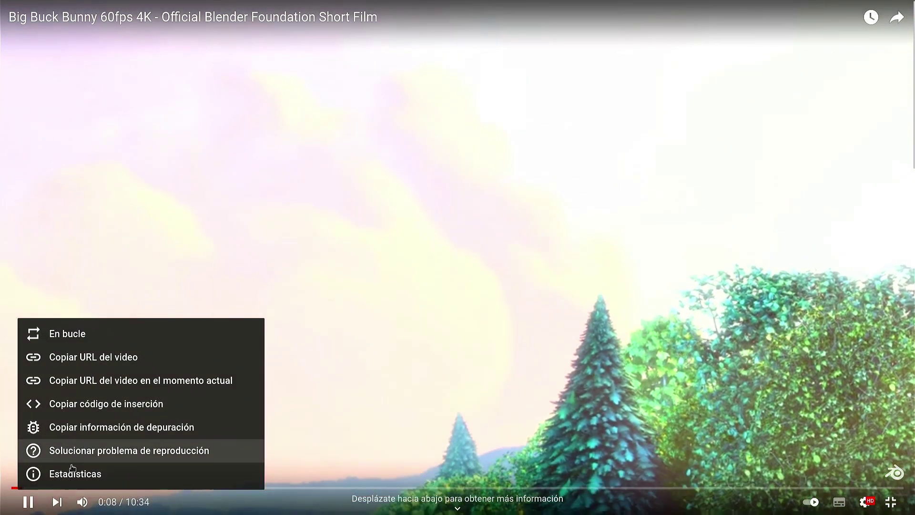
pyautogui.click(73, 473)
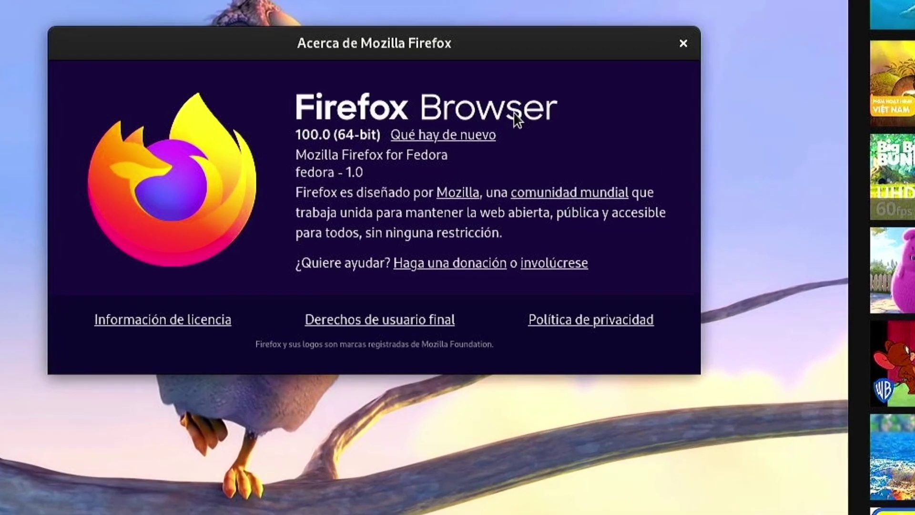
pyautogui.click(682, 43)
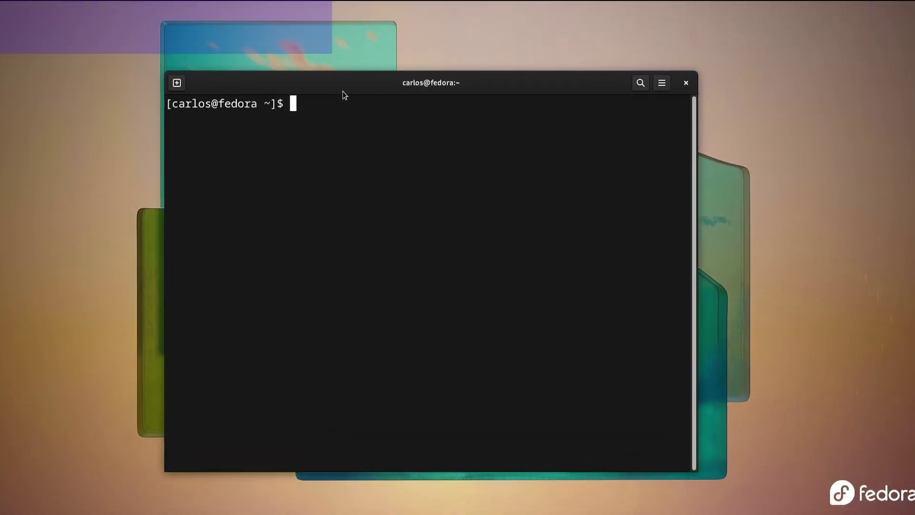
# Open the configuration file /etc/dnf/dnf.conf in nano with sudo.
pyautogui.write('s')
pyautogui.write('ud')
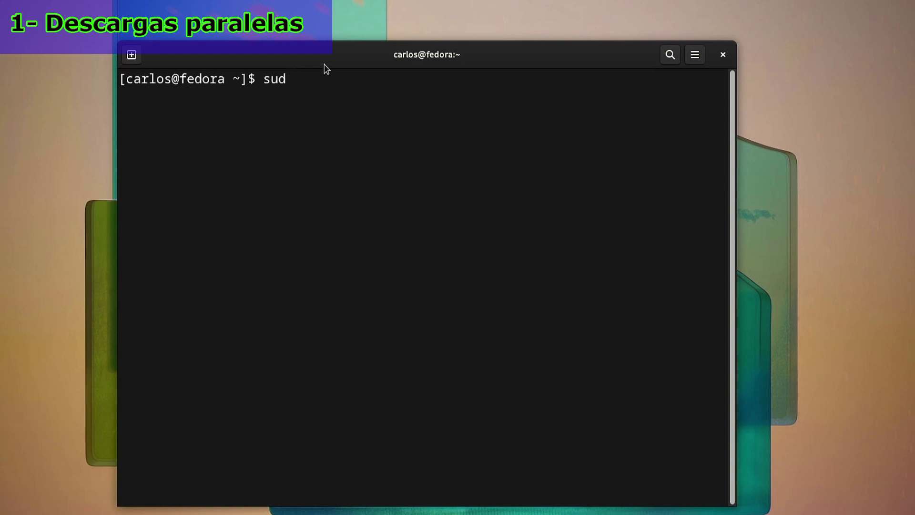
pyautogui.write('o nano /etc')
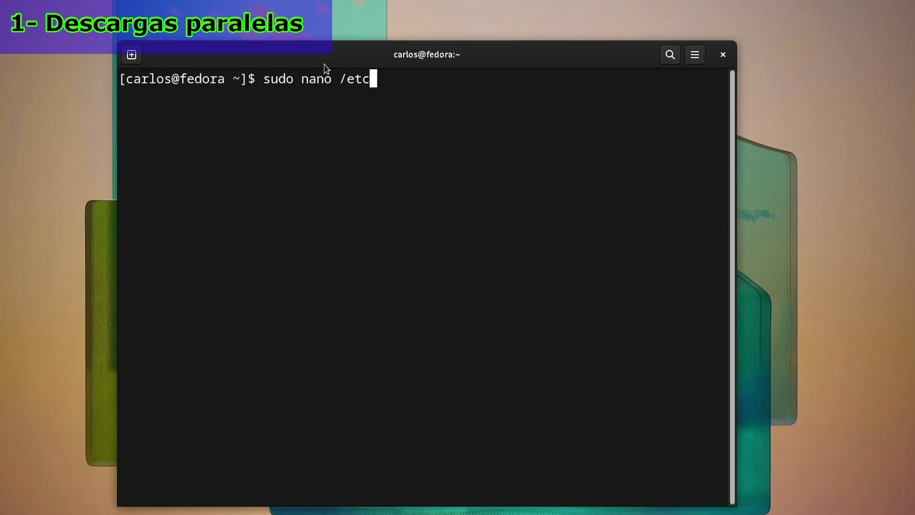
pyautogui.write('/')
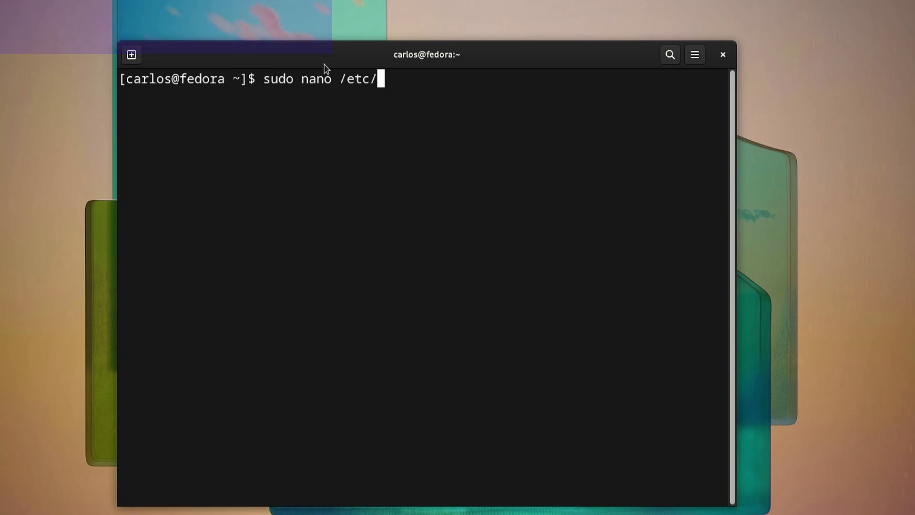
pyautogui.write('dnf')
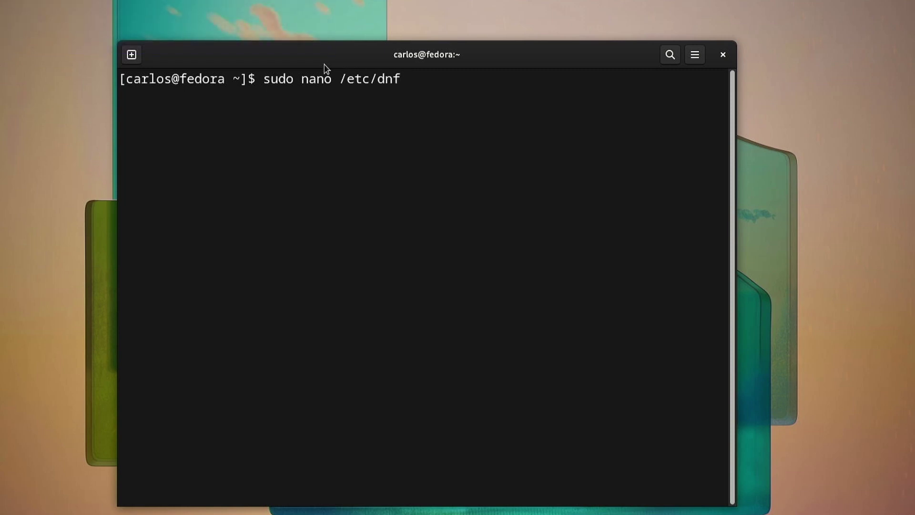
pyautogui.write('/dnf.conf')
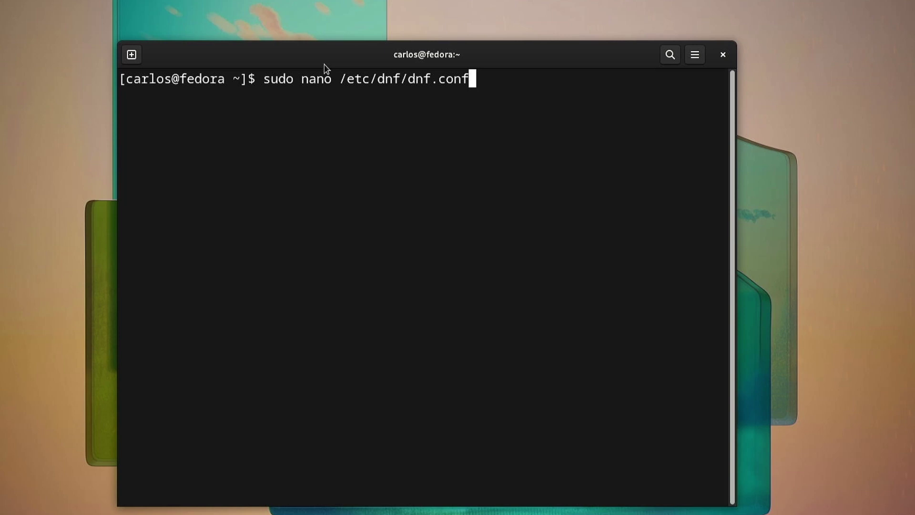
pyautogui.press('Return')
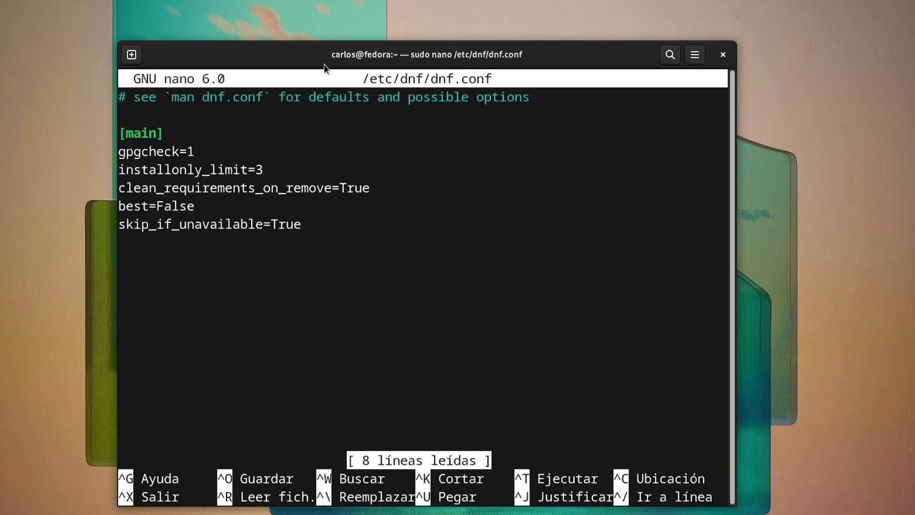
# Set installonly_limit to 5 in the [main] section of dnf.conf.
pyautogui.press('Down')
pyautogui.press('Down')
pyautogui.press('Down')
pyautogui.press('Right')
pyautogui.press('Right')
pyautogui.press('Right')
pyautogui.press('Right')
pyautogui.press('Right')
pyautogui.press('Right')
pyautogui.press('Right')
pyautogui.press('Right')
pyautogui.press('Right')
pyautogui.press('Right')
pyautogui.press('Right')
pyautogui.press('Right')
pyautogui.press('Right')
pyautogui.press('Right')
pyautogui.press('Right')
pyautogui.press('Right')
pyautogui.press('Right')
pyautogui.press('Right')
pyautogui.press('Right')
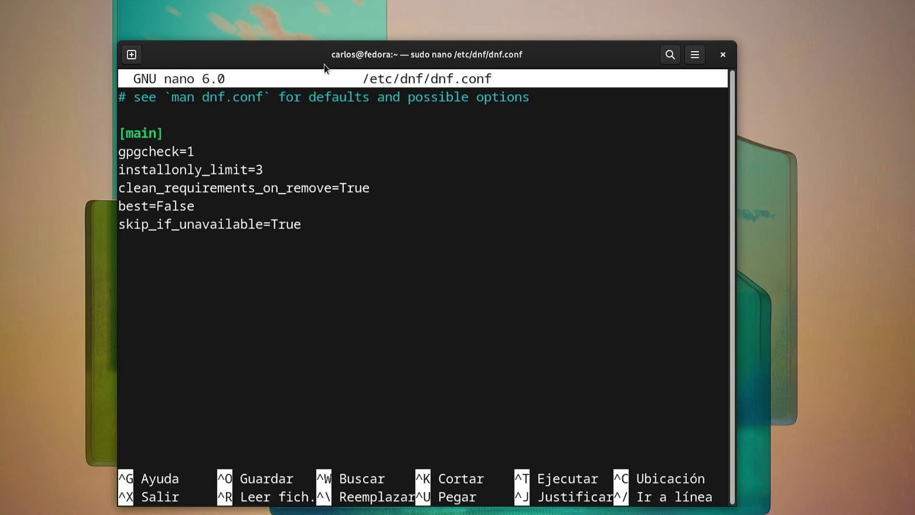
pyautogui.write('-20')
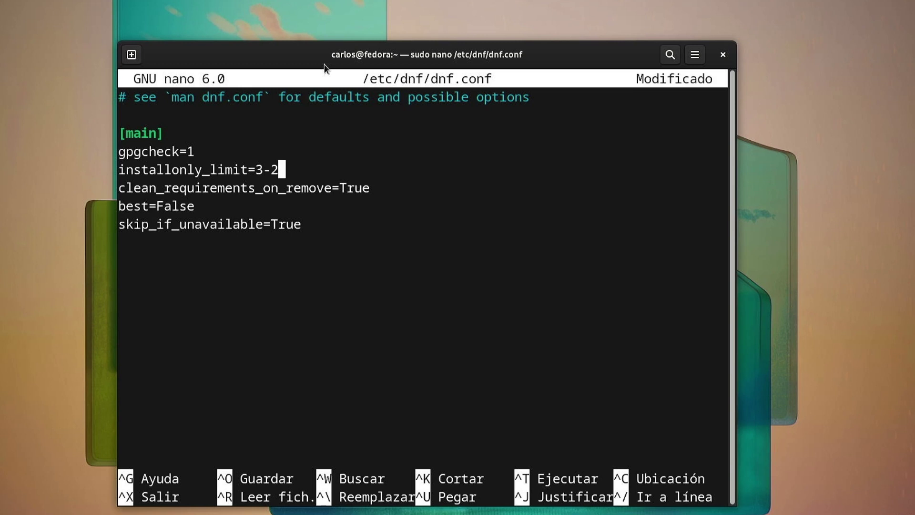
pyautogui.press('BackSpace')
pyautogui.press('BackSpace')
pyautogui.press('BackSpace')
pyautogui.write('5')
# Save the changes to /etc/dnf/dnf.conf under the same name and exit nano.
pyautogui.hotkey('ctrl', 'o')
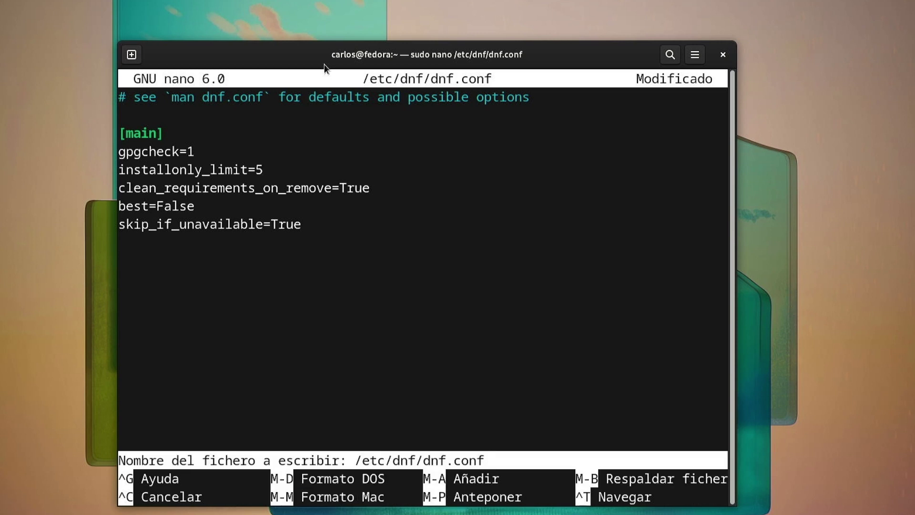
pyautogui.press('Return')
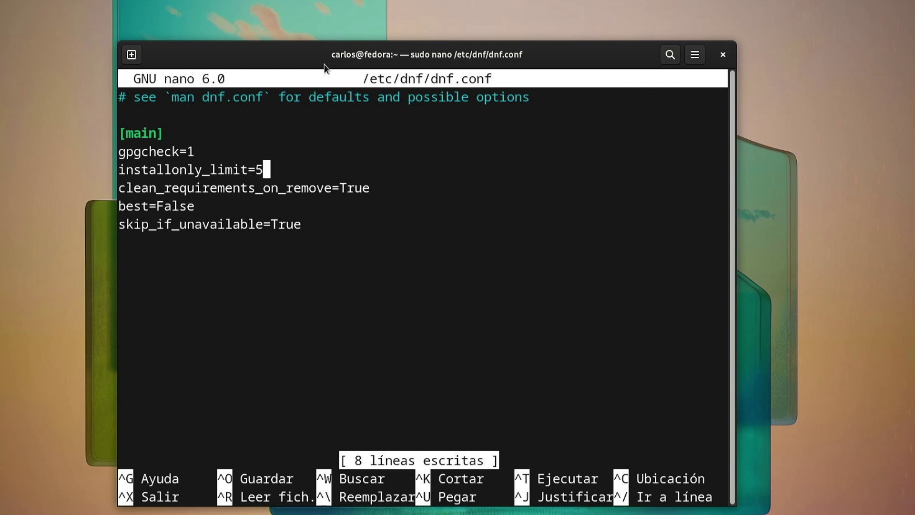
pyautogui.hotkey('ctrl', 'x')
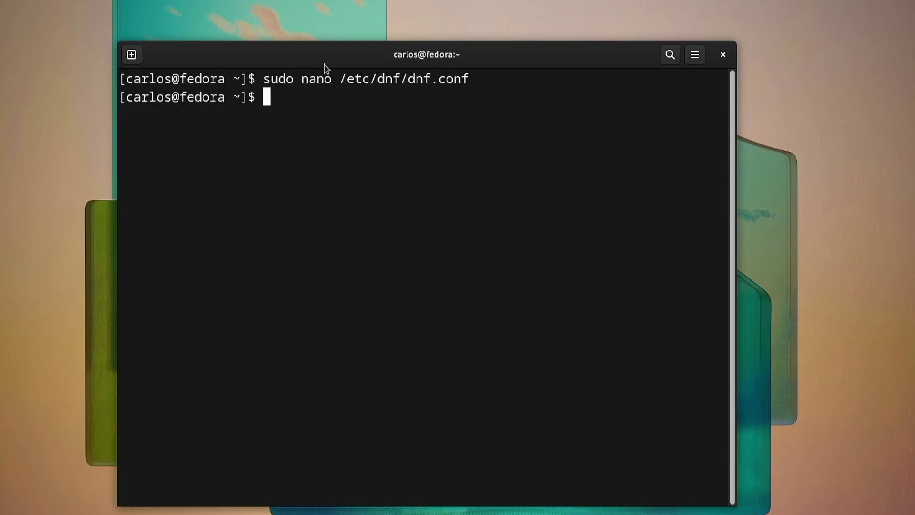
# Clear the terminal and update the system with sudo dnf update.
pyautogui.write('clear')
pyautogui.press('Return')
pyautogui.write('sud')
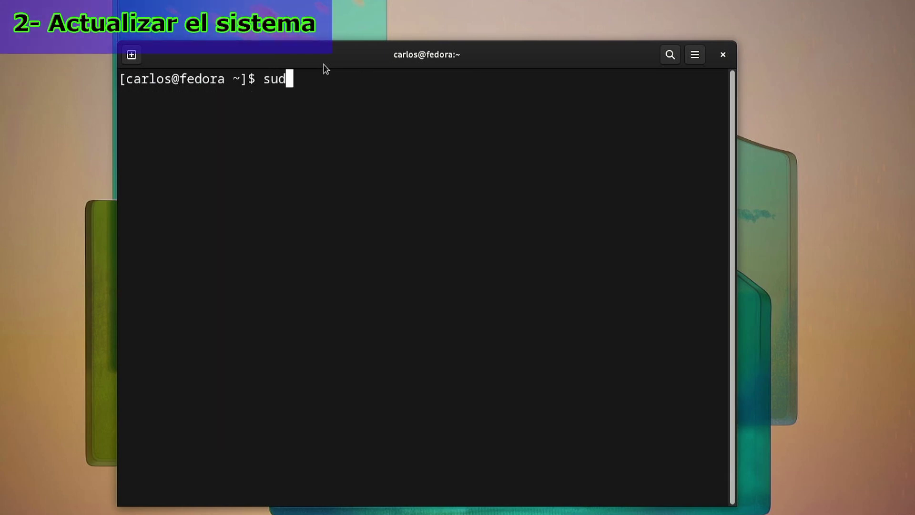
pyautogui.write('o dnf update')
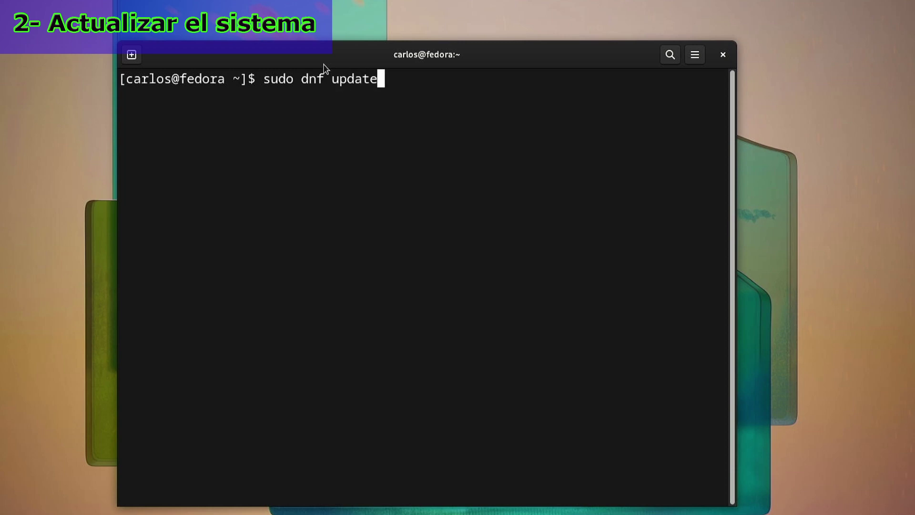
pyautogui.press('Return')
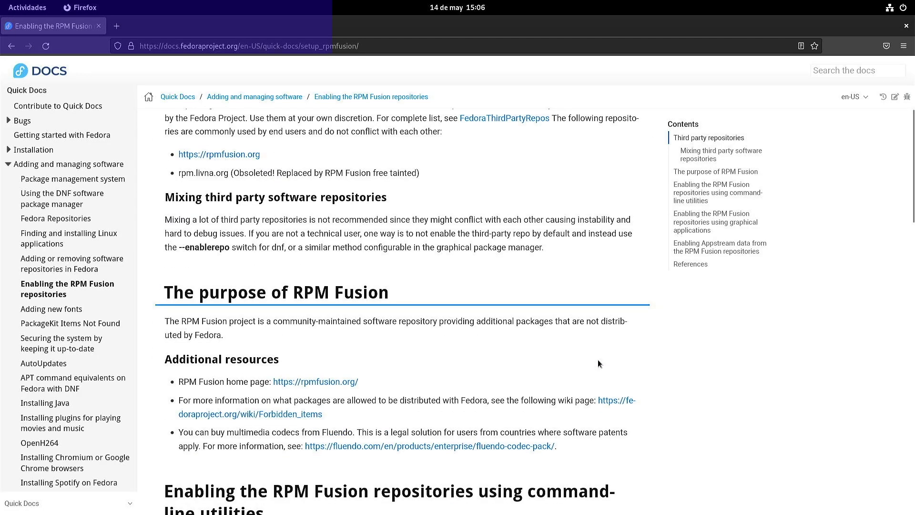
# Copy the command for enabling the RPM Fusion Free repository from the Fedora Docs page and run it in the terminal.
pyautogui.scroll(-5, 596, 361)
pyautogui.scroll(-3, 595, 363)
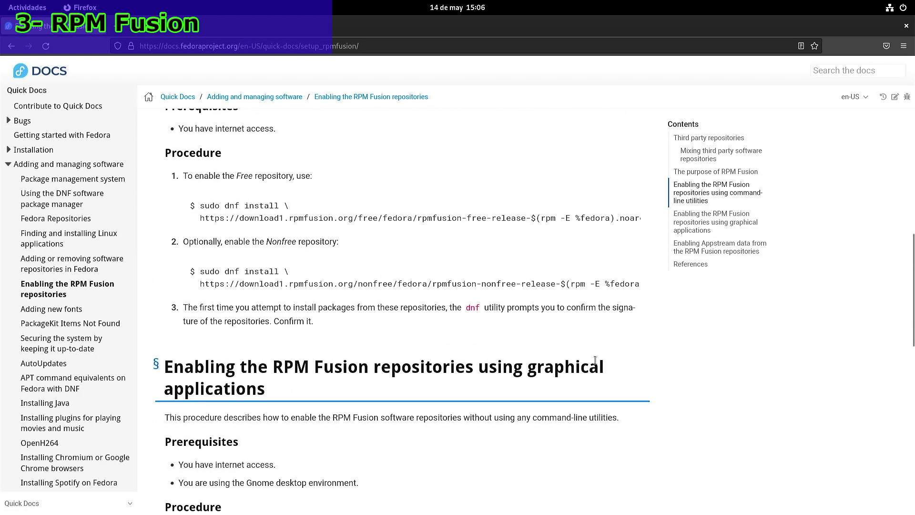
pyautogui.moveTo(199, 205); pyautogui.dragTo(650, 226)
pyautogui.rightClick(609, 212)
pyautogui.click(626, 226)
pyautogui.hotkey('alt', 'Tab')
pyautogui.hotkey('ctrl', 'shift', 'v')
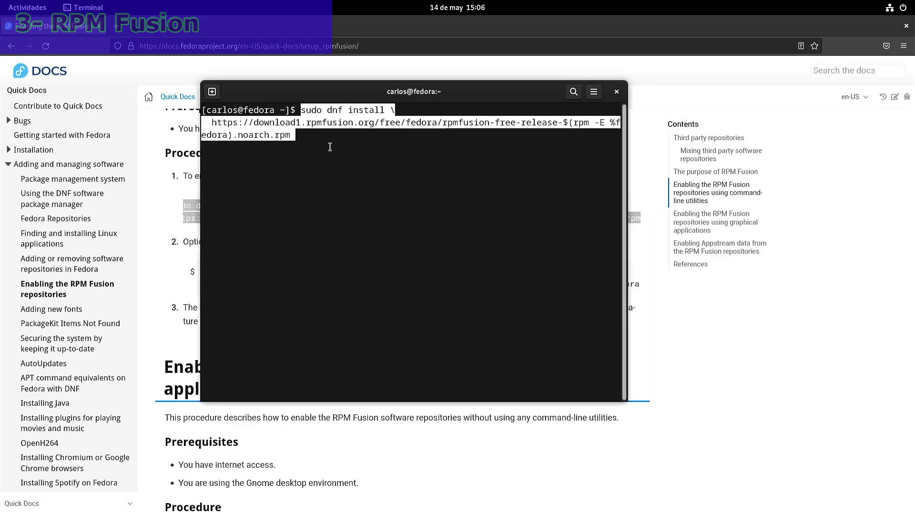
pyautogui.press('Return')
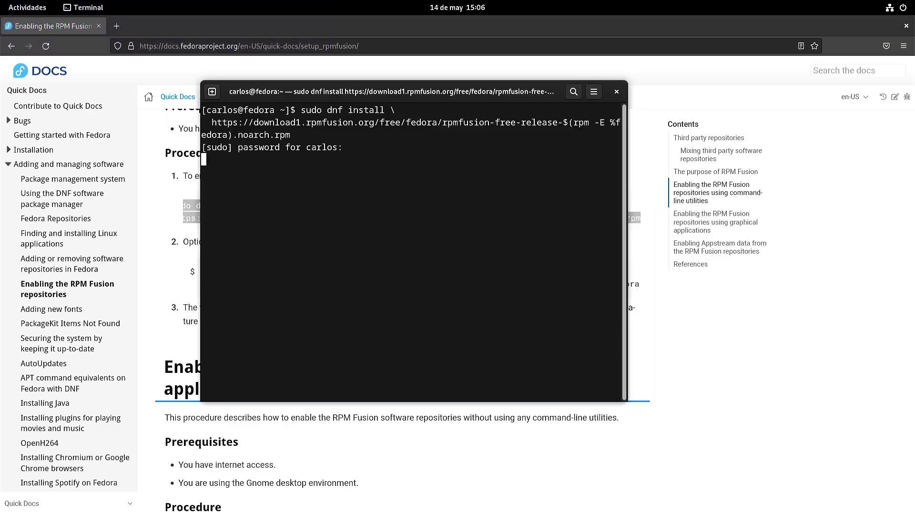
pyautogui.press('Return')
# Copy the dnf command for the multimedia libraries from the plugins page in Fedora Docs and run it in the terminal.
pyautogui.moveTo(183, 263); pyautogui.dragTo(645, 269)
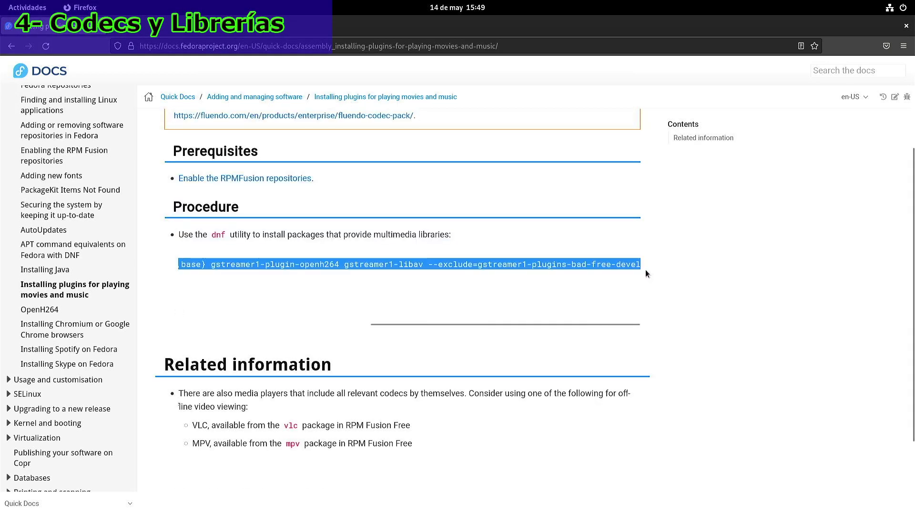
pyautogui.rightClick(622, 267)
pyautogui.click(640, 275)
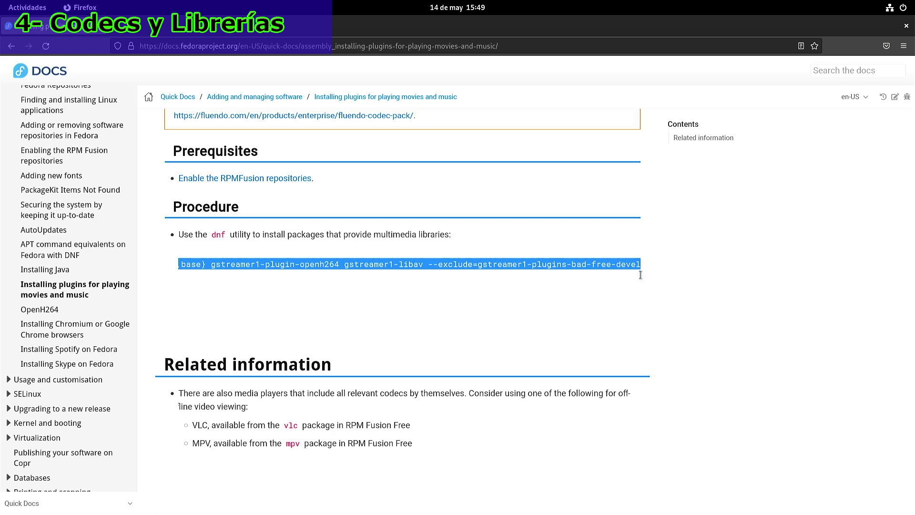
pyautogui.press('super')
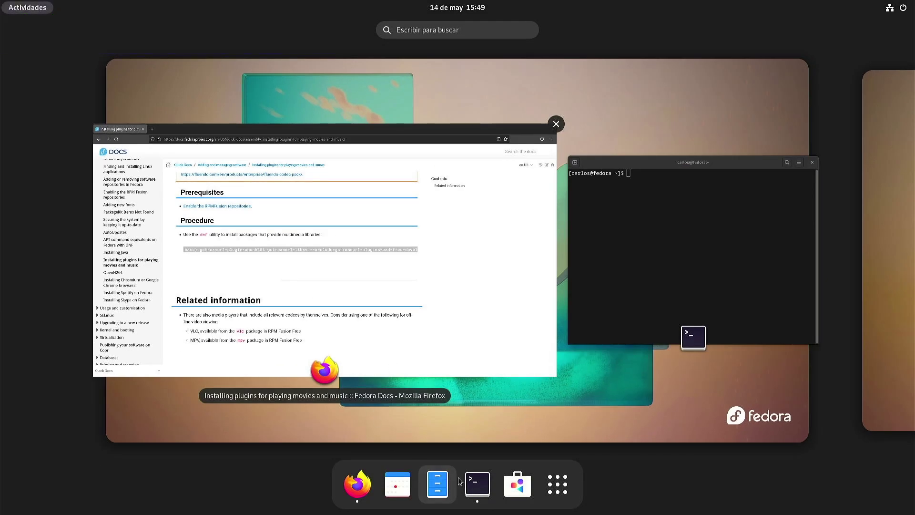
pyautogui.click(476, 483)
pyautogui.rightClick(358, 329)
pyautogui.click(395, 376)
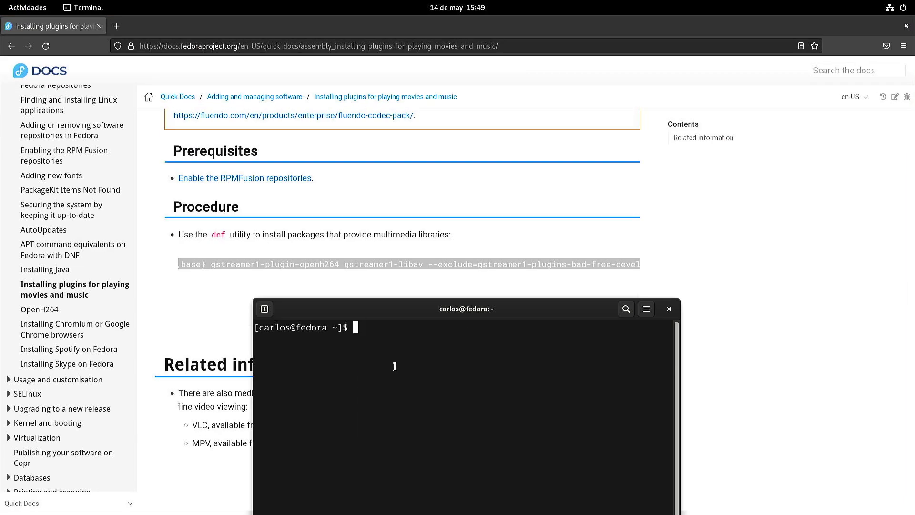
pyautogui.moveTo(399, 308); pyautogui.dragTo(386, 163)
pyautogui.press('Return')
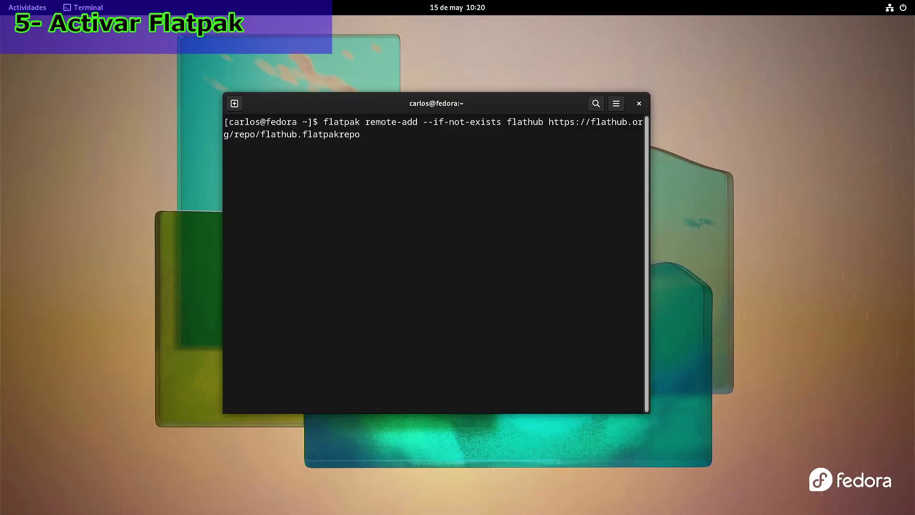
pyautogui.press('Return')
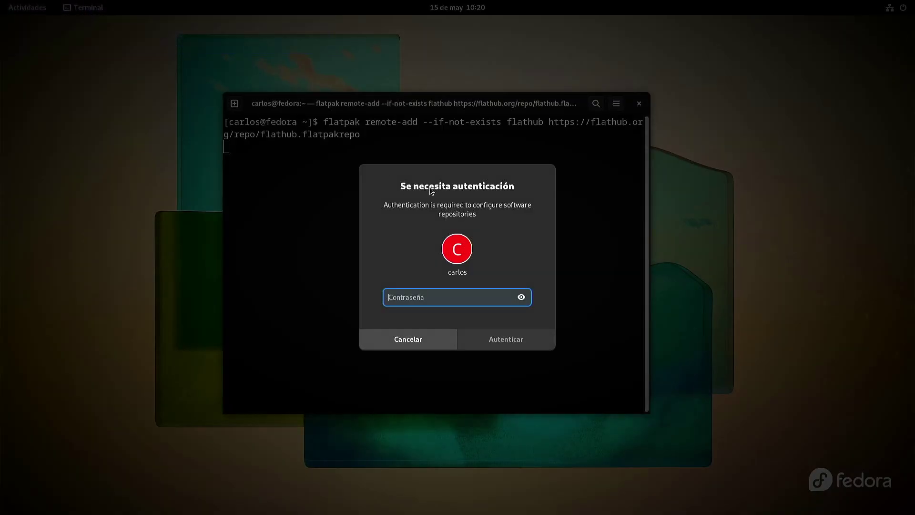
pyautogui.write('•••')
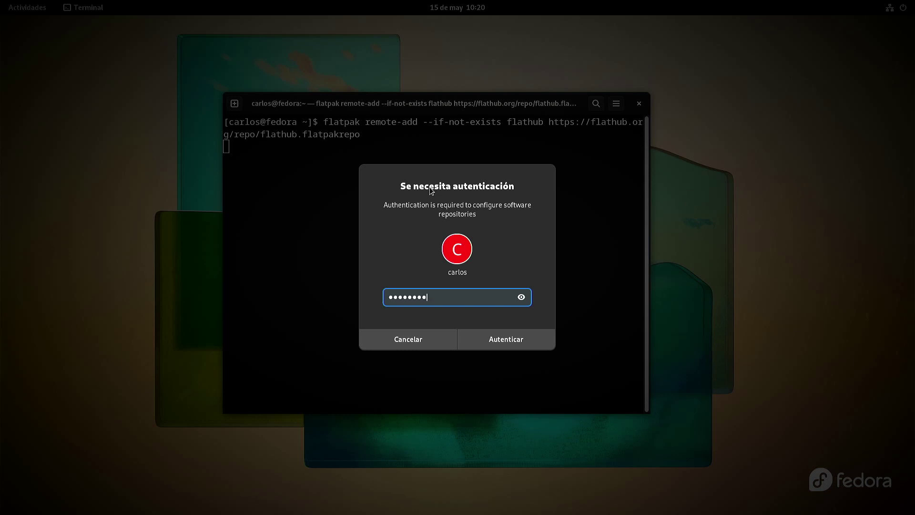
pyautogui.press('Return')
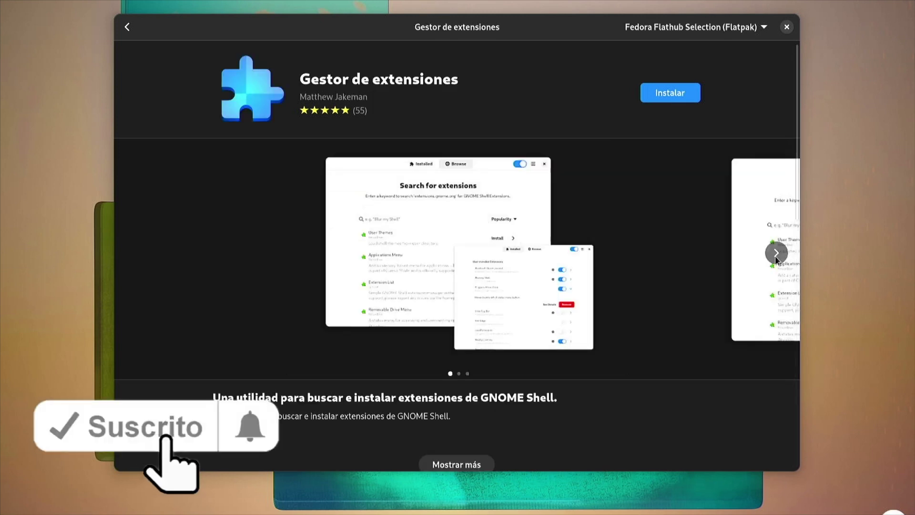
# Look through the preview images of Gestor de extensiones in Software and the dash-to-dock README on GitHub in Firefox.
pyautogui.click(776, 253)
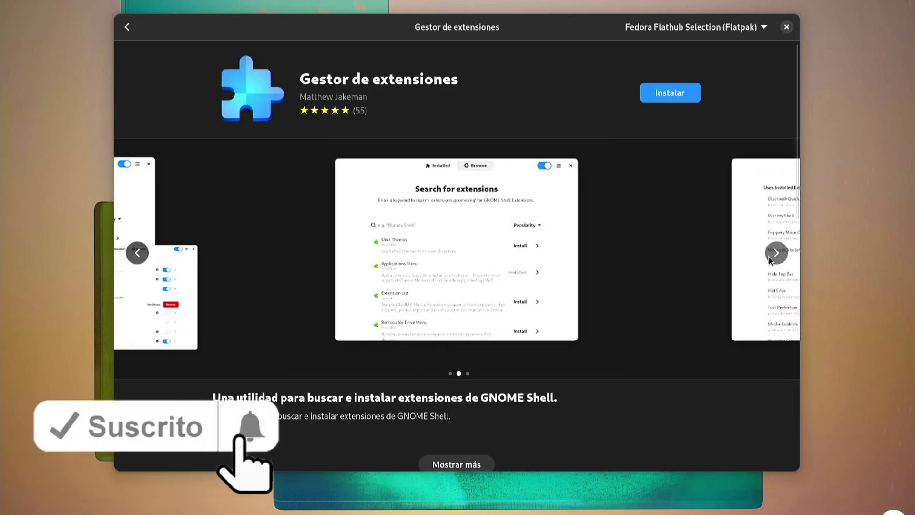
pyautogui.click(776, 254)
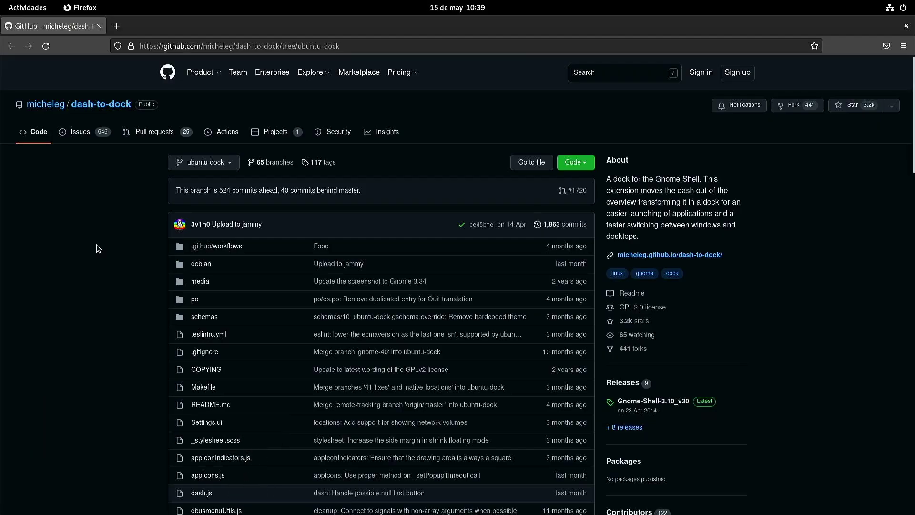
pyautogui.scroll(-10, 97, 248)
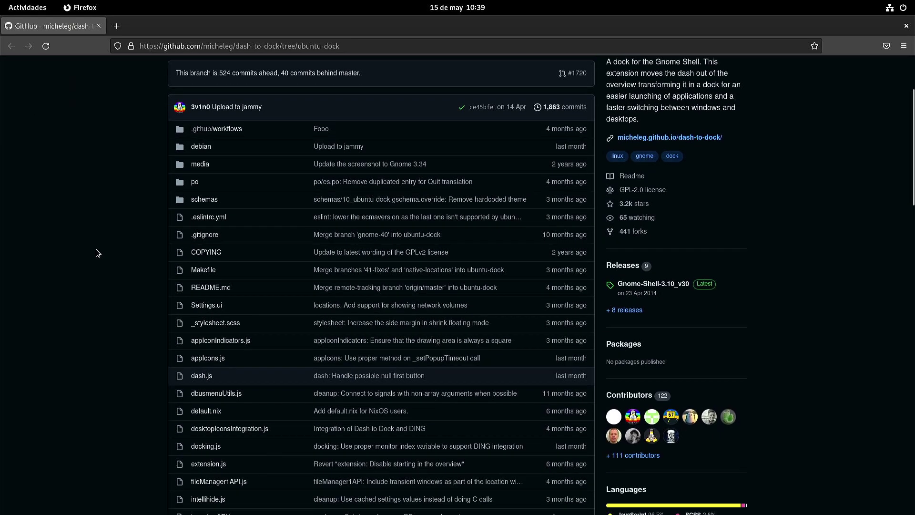
pyautogui.scroll(-2, 97, 252)
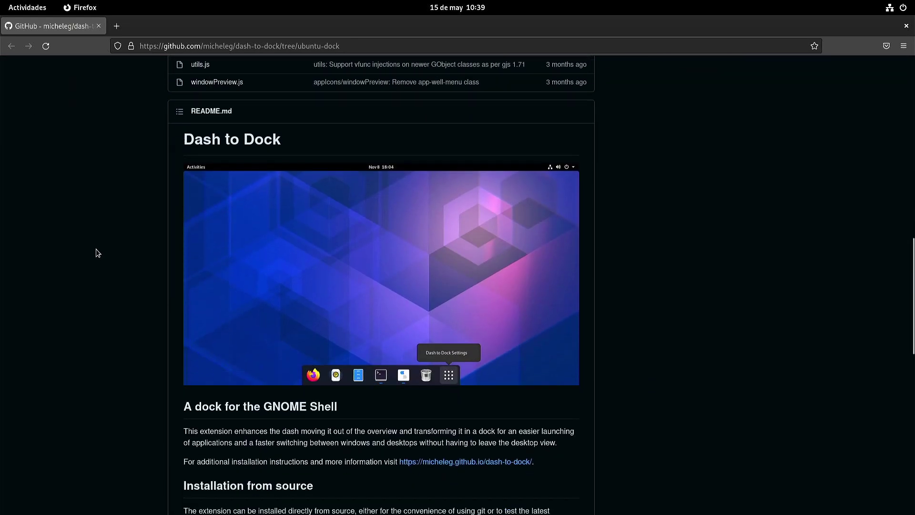